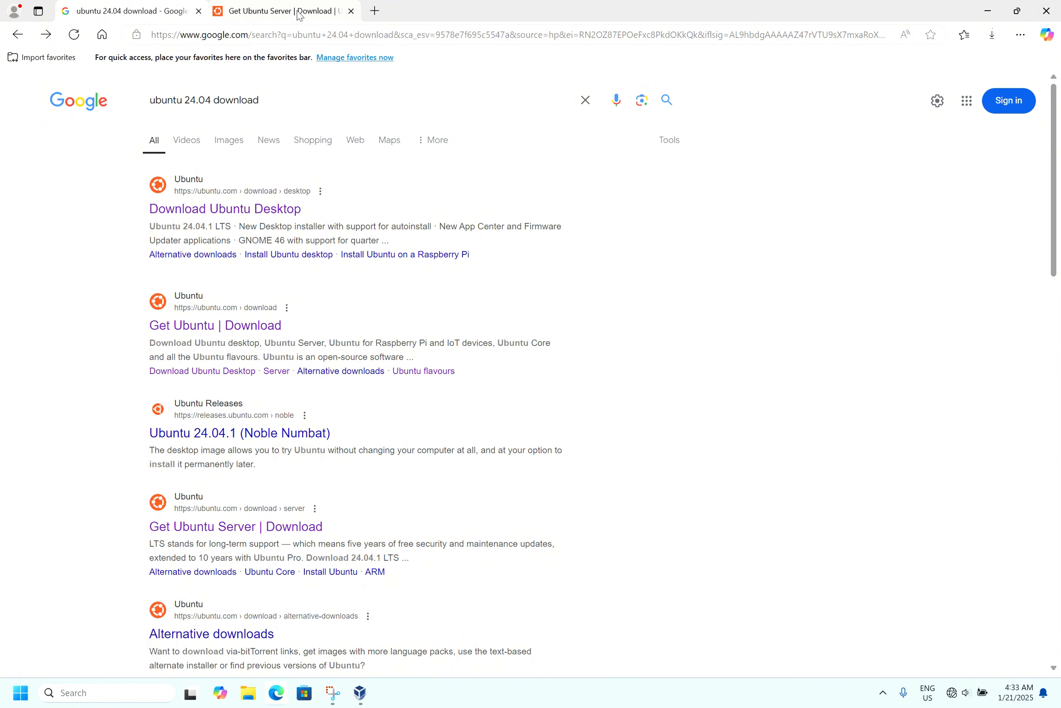
- Switch from the Ubuntu Server download page to the VirtualBox Manager
{"action": "left_click", "coordinate": [296, 13]}
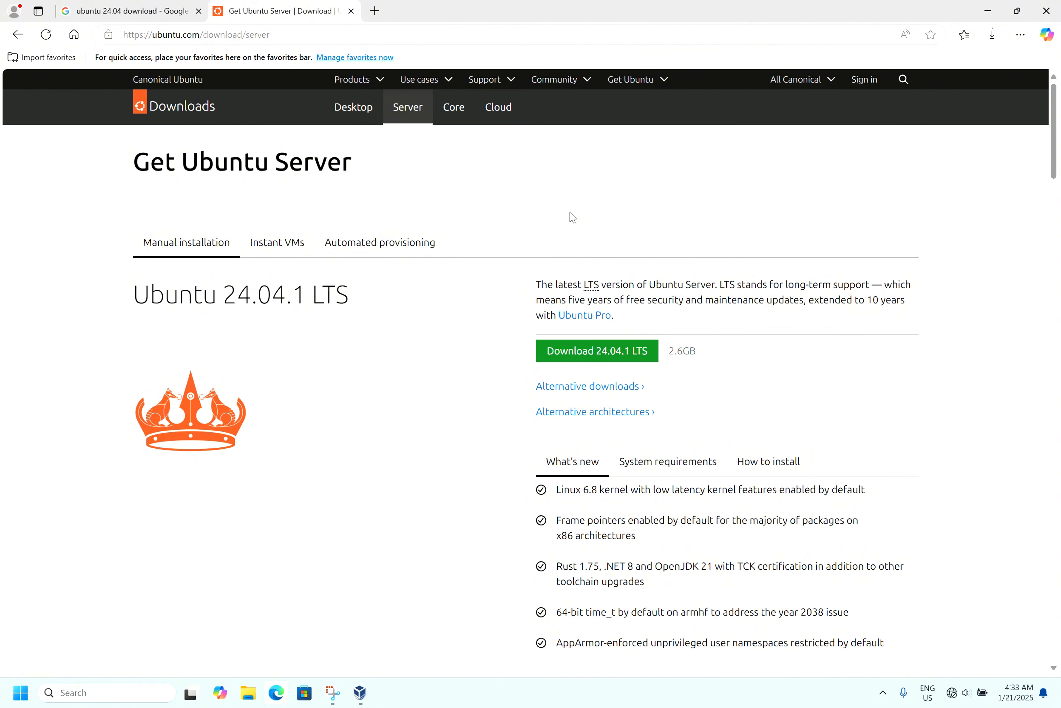
{"action": "left_click", "coordinate": [988, 11]}
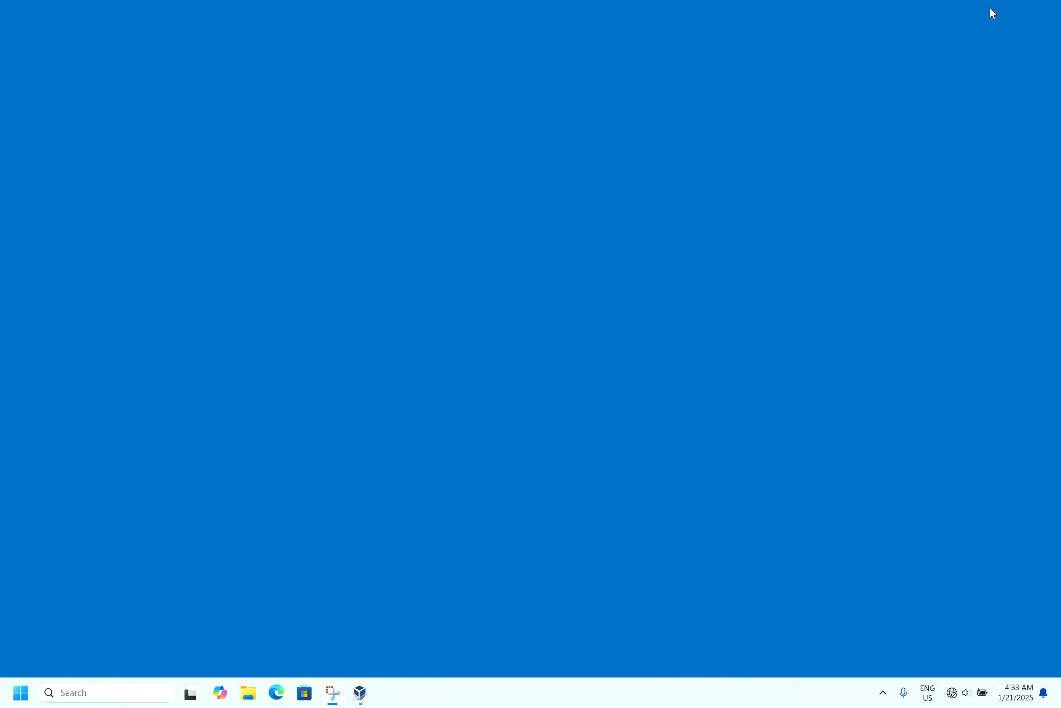
{"action": "left_click", "coordinate": [361, 691]}
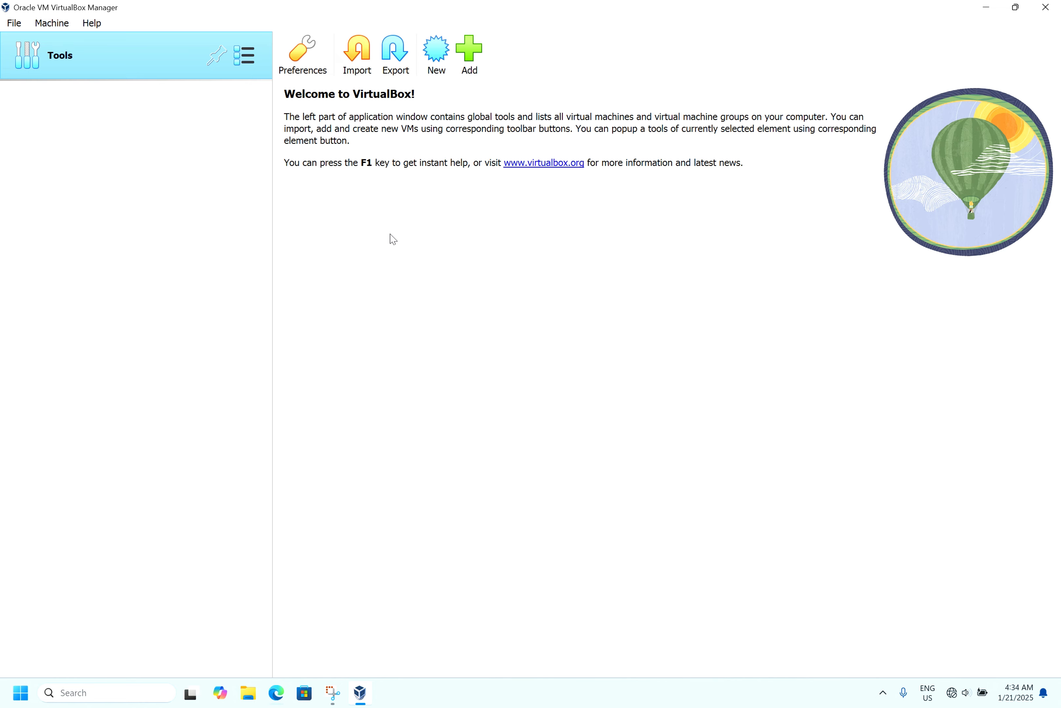
- Start a new virtual machine named test and select the ubuntu-24.04.1-live-server-amd64.iso image for it
{"action": "left_click", "coordinate": [435, 45]}
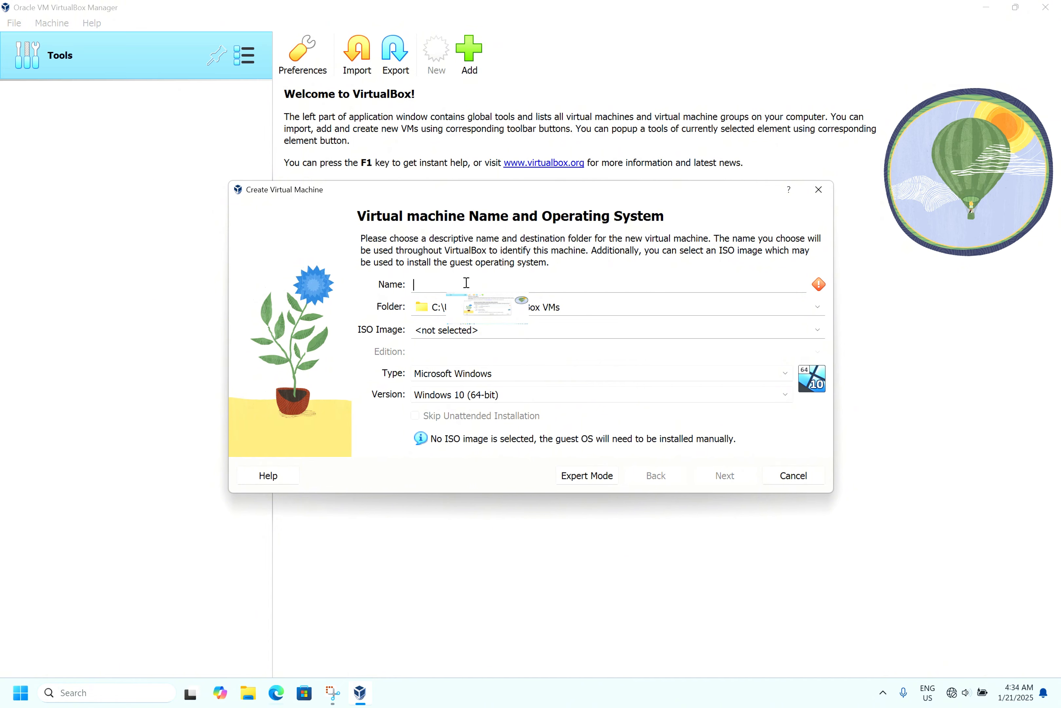
{"action": "type", "text": "test"}
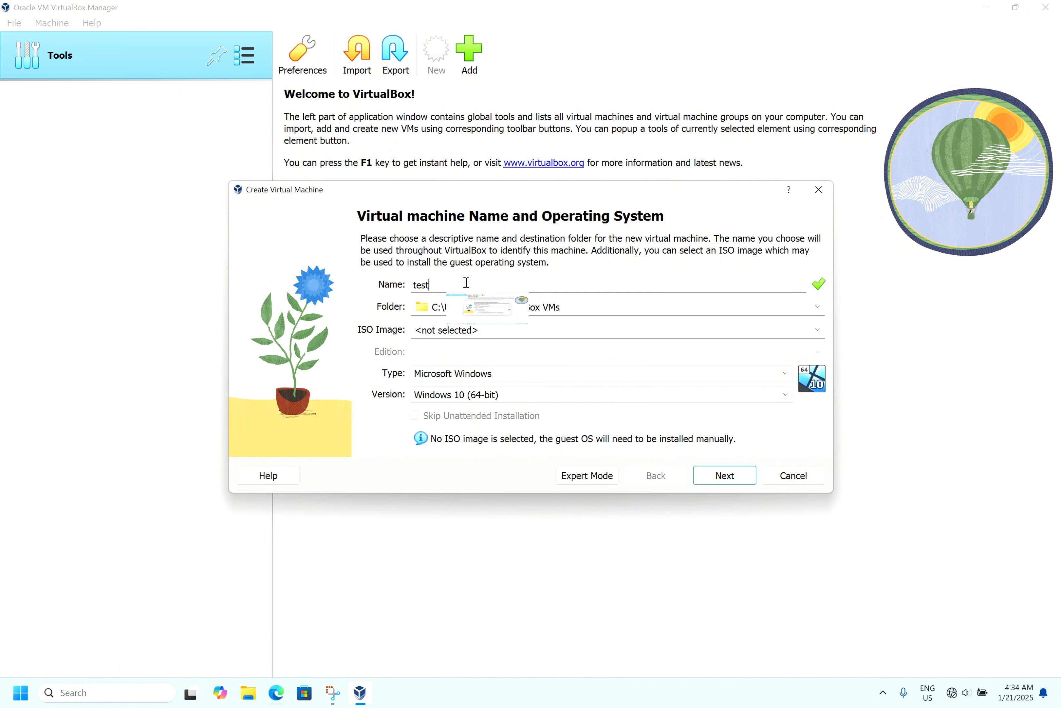
{"action": "key", "text": "Tab"}
{"action": "key", "text": "Tab"}
{"action": "left_click", "coordinate": [818, 330]}
{"action": "left_click", "coordinate": [618, 358]}
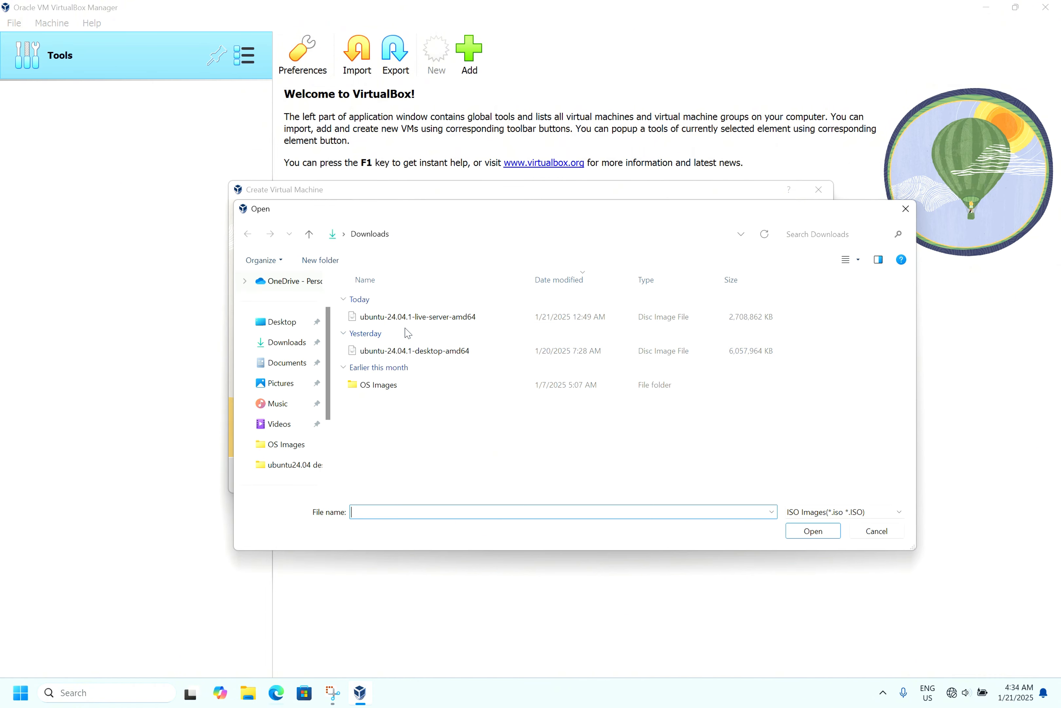
{"action": "double_click", "coordinate": [465, 319]}
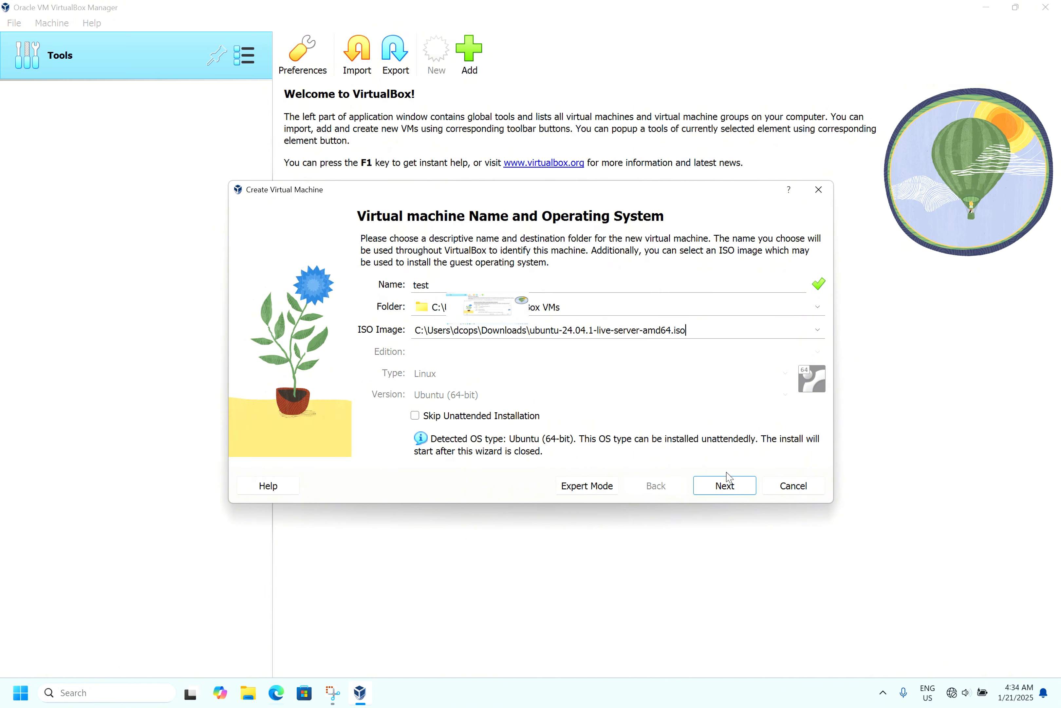
- Set the unattended install username to test
{"action": "left_click", "coordinate": [723, 488]}
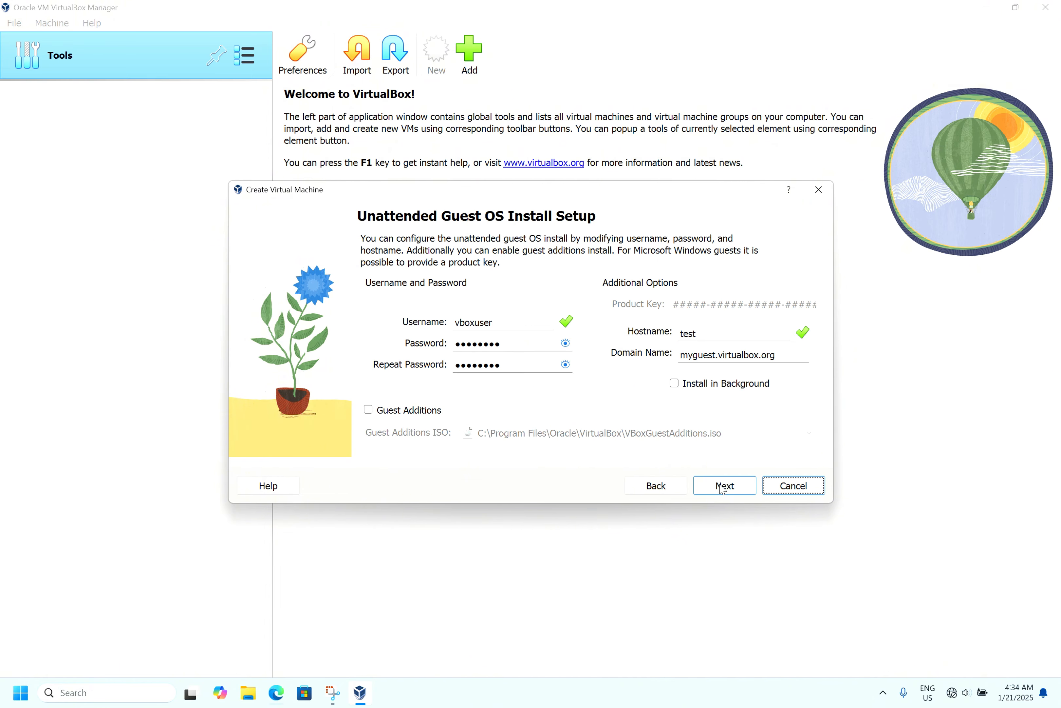
{"action": "left_click_drag", "start_coordinate": [506, 322], "coordinate": [453, 324]}
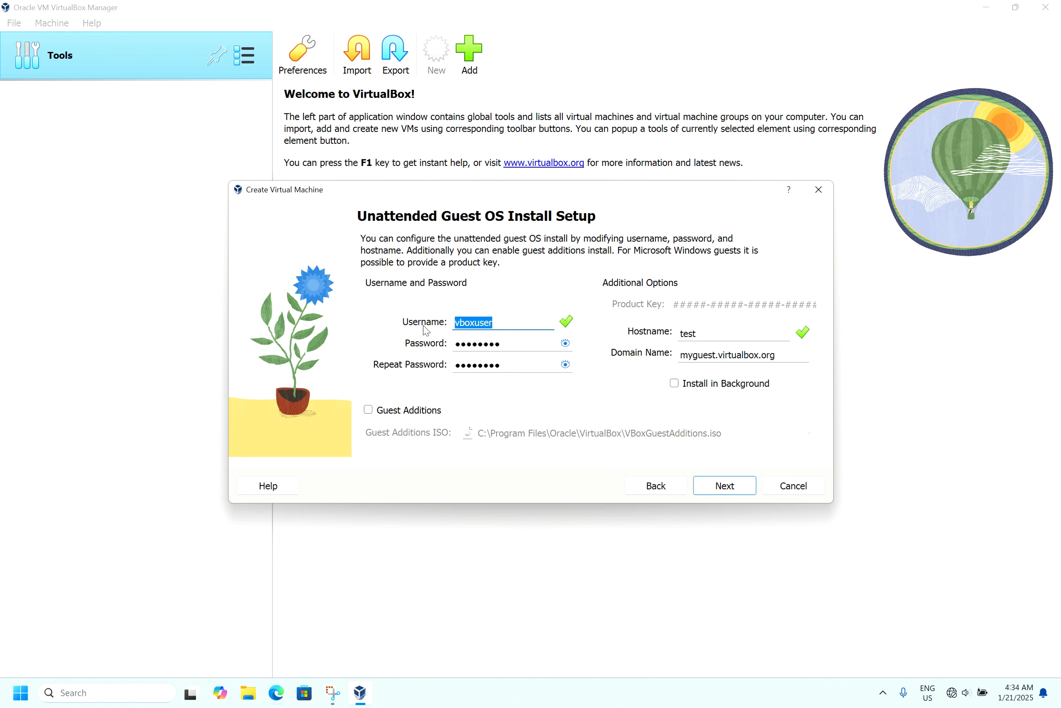
{"action": "key", "text": "BackSpace"}
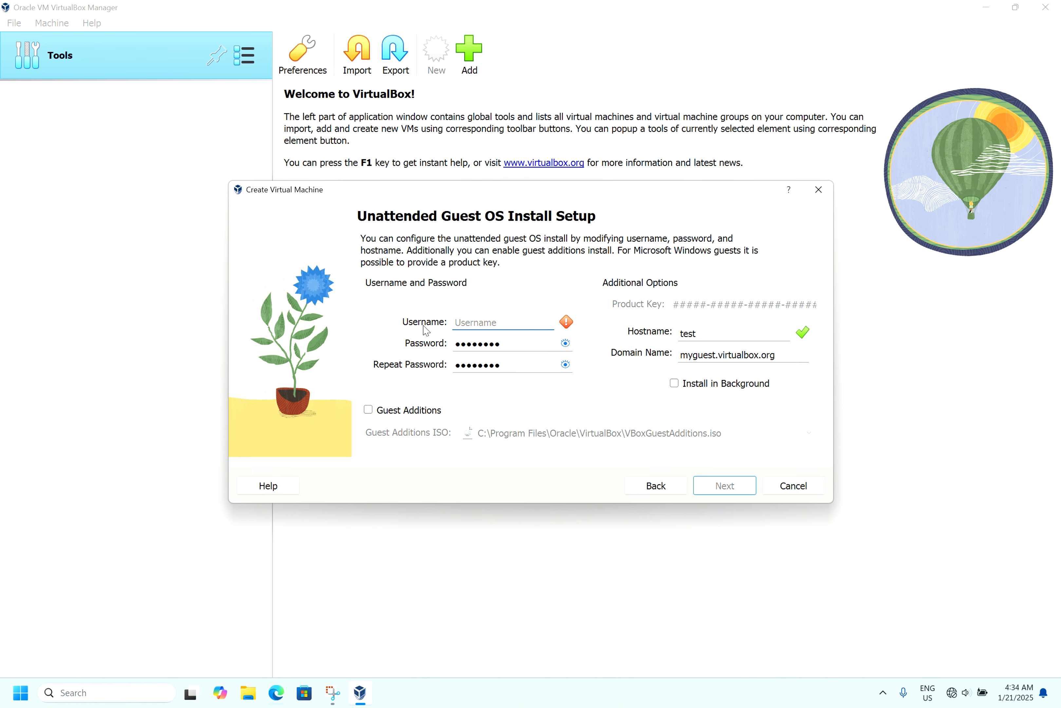
{"action": "type", "text": "test"}
{"action": "key", "text": "Tab"}
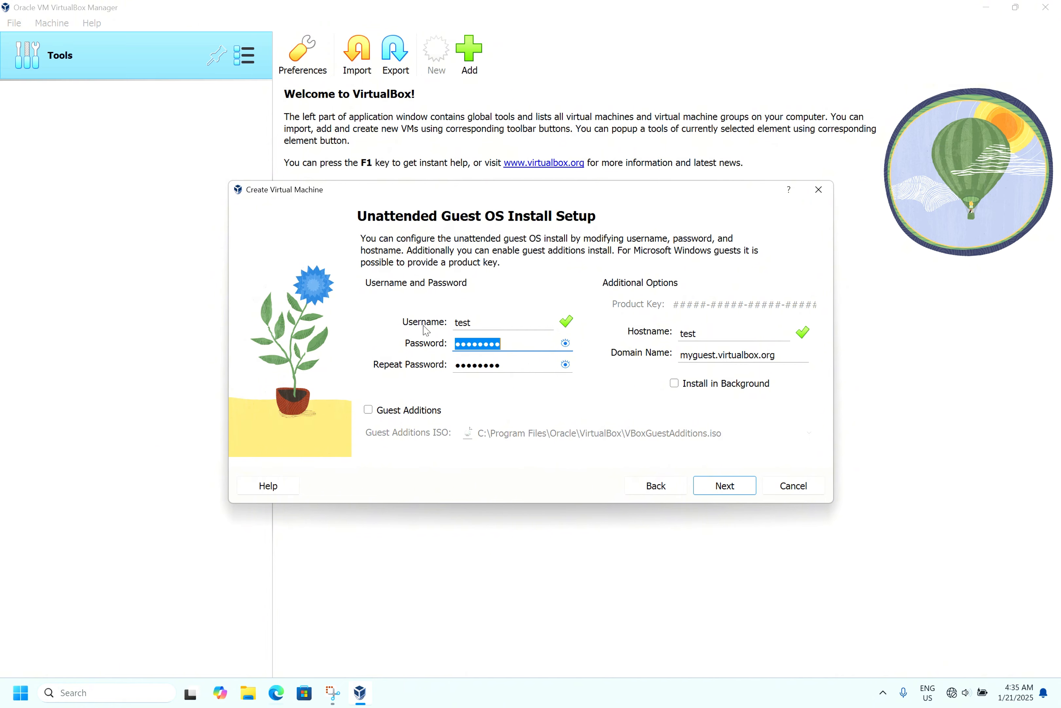
- Enter and repeat the unattended install account password, then continue to the hardware page
{"action": "type", "text": "•••••••"}
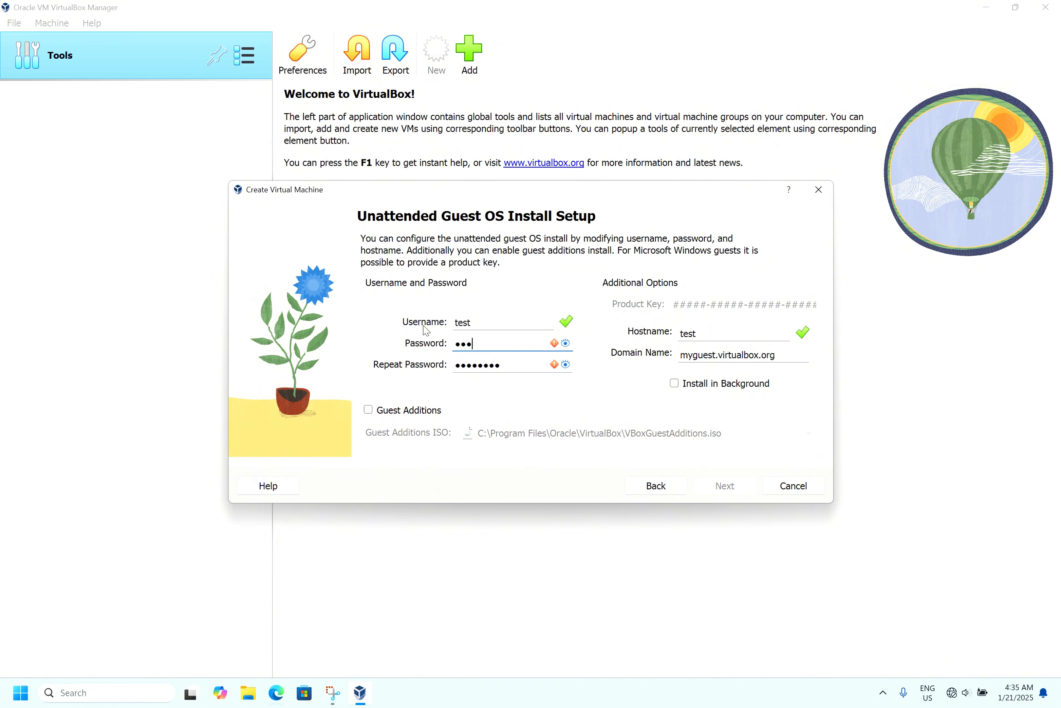
{"action": "key", "text": "Tab"}
{"action": "type", "text": "•••••••"}
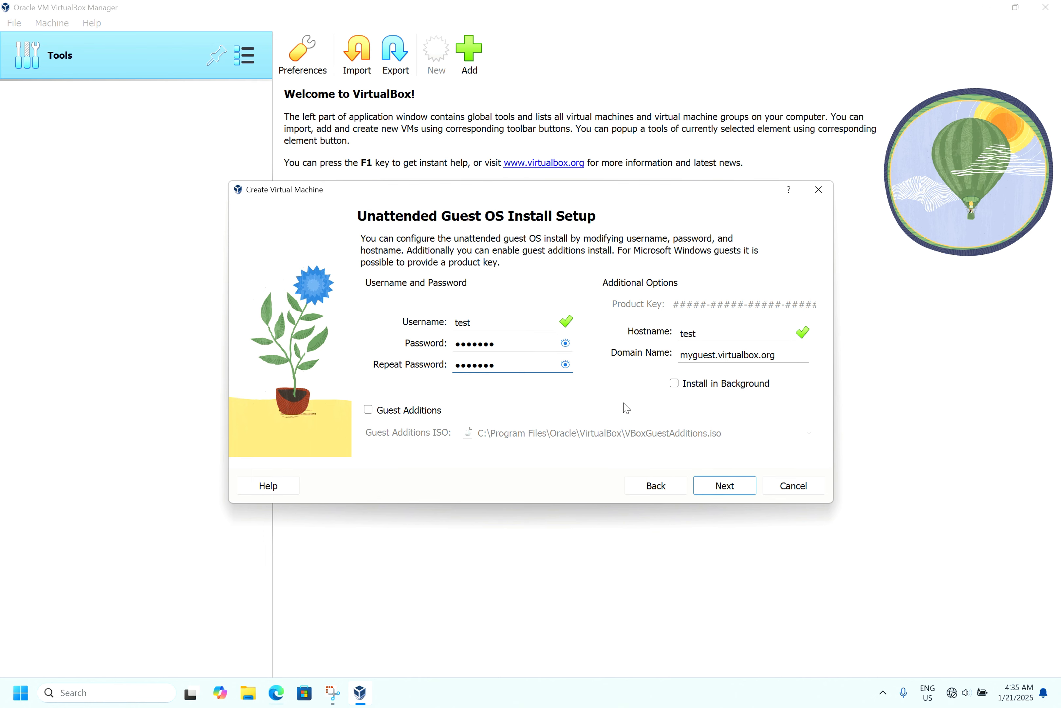
{"action": "left_click", "coordinate": [717, 485]}
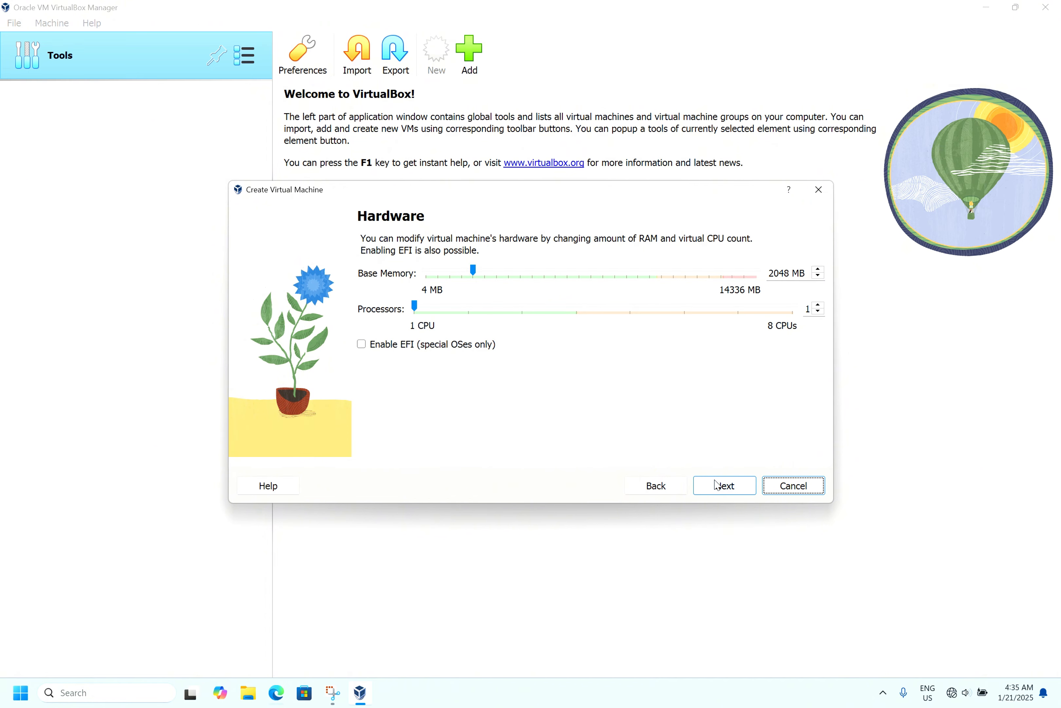
- Set the base memory to 8192 MB and the processors to 5, then continue
{"action": "left_click", "coordinate": [578, 276]}
{"action": "left_click", "coordinate": [579, 277]}
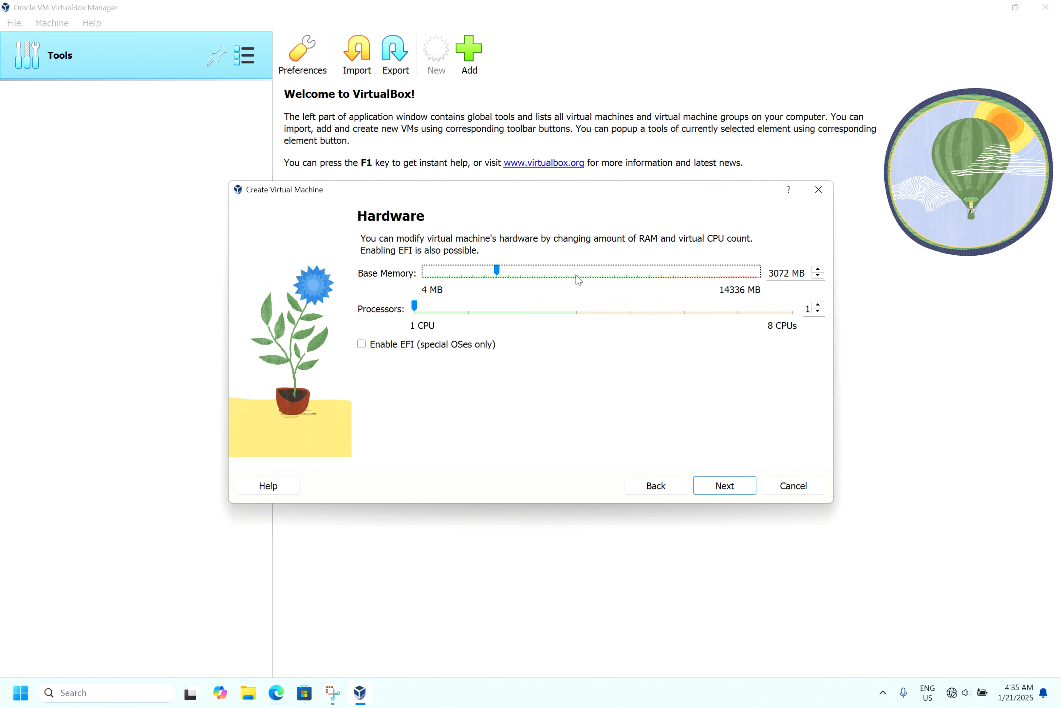
{"action": "left_click", "coordinate": [579, 277]}
{"action": "left_click", "coordinate": [579, 277]}
{"action": "left_click", "coordinate": [578, 276]}
{"action": "left_click", "coordinate": [578, 276]}
{"action": "left_click", "coordinate": [578, 276]}
{"action": "left_click", "coordinate": [578, 277]}
{"action": "left_click", "coordinate": [598, 273]}
{"action": "left_click", "coordinate": [600, 274]}
{"action": "left_click", "coordinate": [598, 271]}
{"action": "left_click_drag", "start_coordinate": [603, 271], "coordinate": [617, 271]}
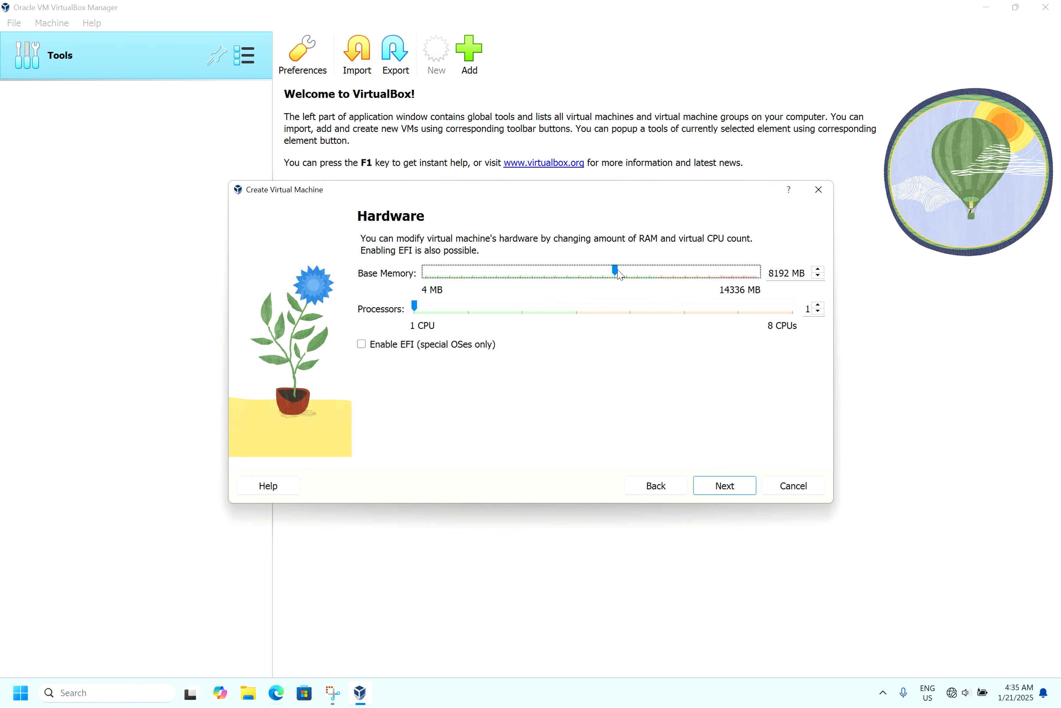
{"action": "left_click", "coordinate": [588, 315]}
{"action": "left_click", "coordinate": [588, 313]}
{"action": "left_click", "coordinate": [589, 309]}
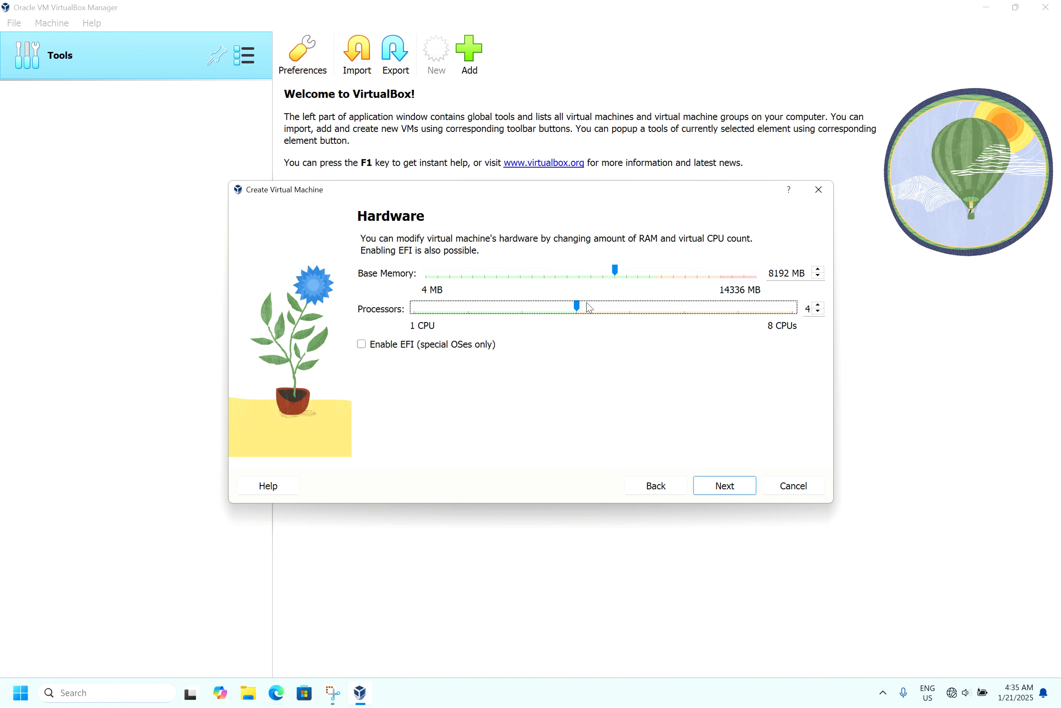
{"action": "left_click", "coordinate": [589, 308]}
{"action": "left_click", "coordinate": [727, 493]}
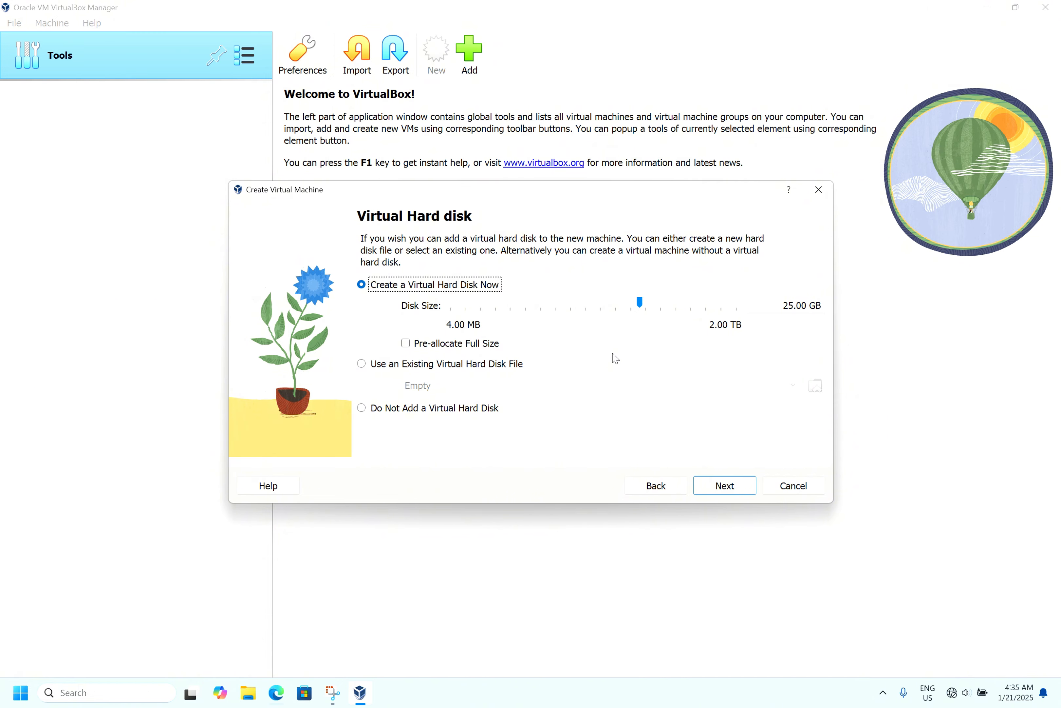
- Keep a new 25.00 GB virtual hard disk, review the summary and finish creating the VM
{"action": "left_click", "coordinate": [722, 490]}
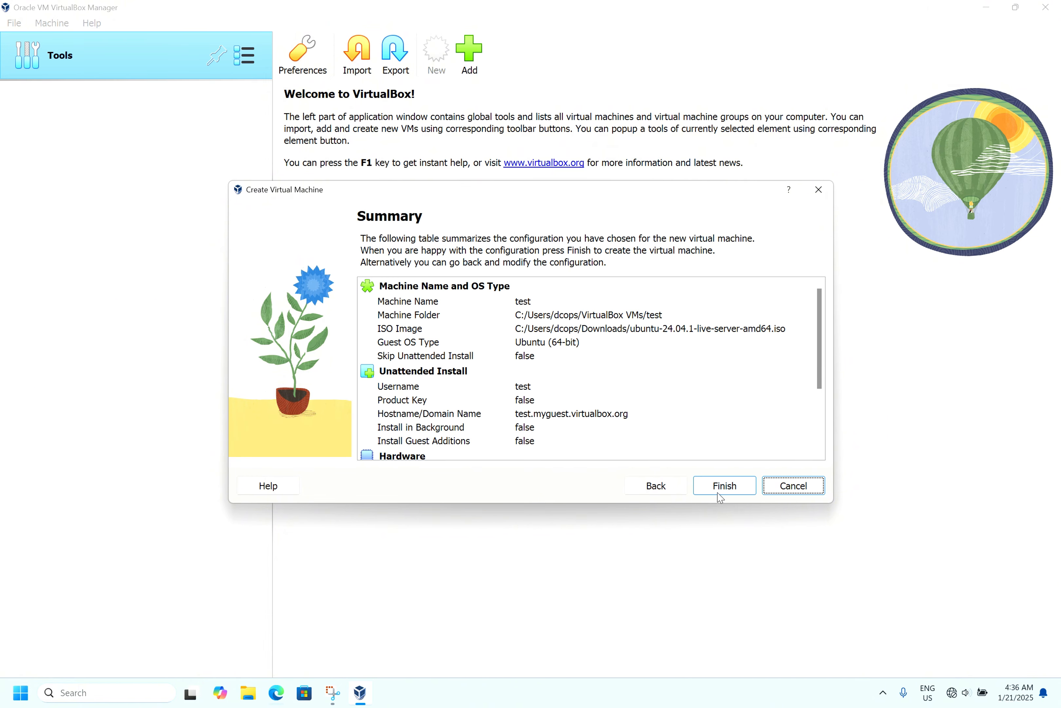
{"action": "scroll", "coordinate": [577, 346], "scroll_direction": "down", "scroll_amount": 3}
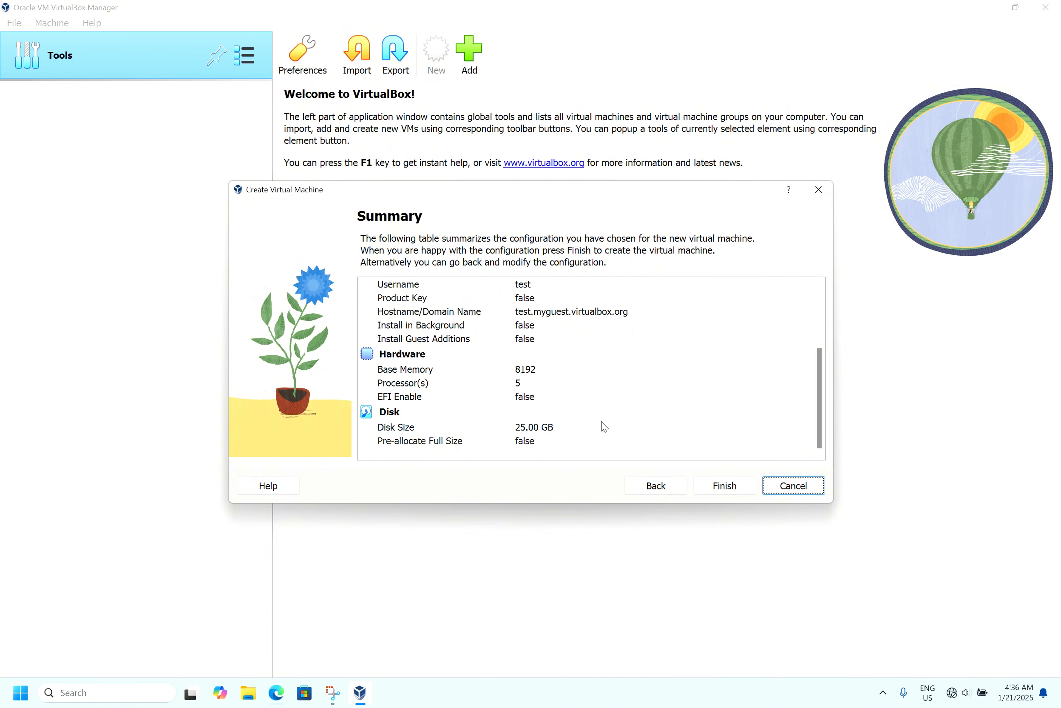
{"action": "left_click", "coordinate": [729, 491]}
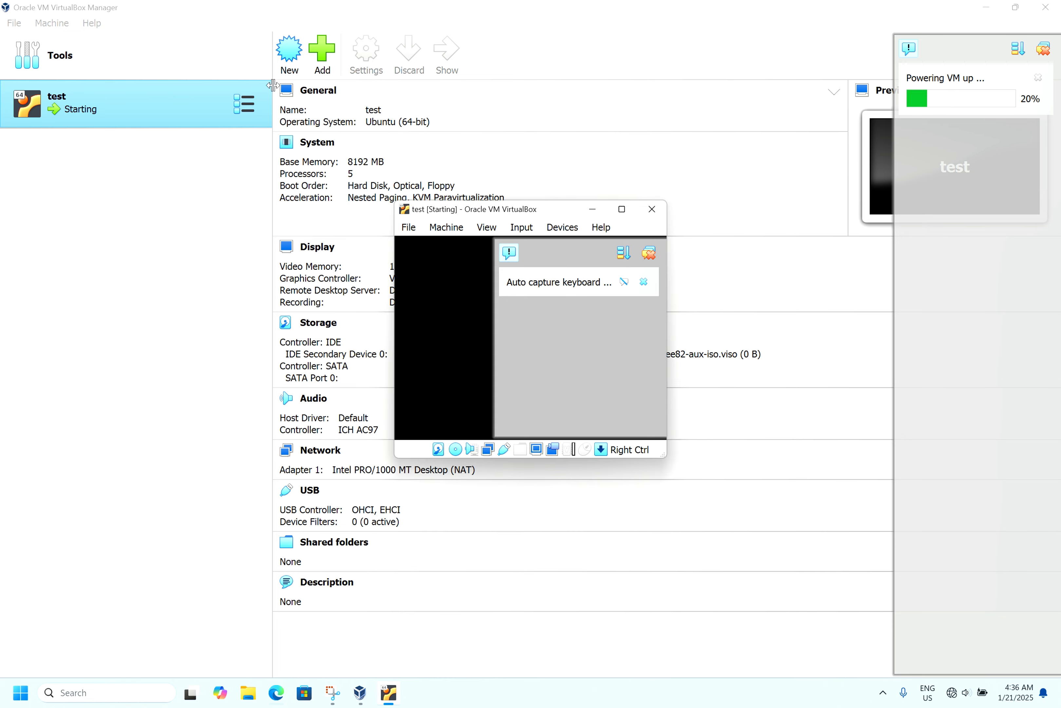
- Power off the running test virtual machine
{"action": "left_click", "coordinate": [202, 108]}
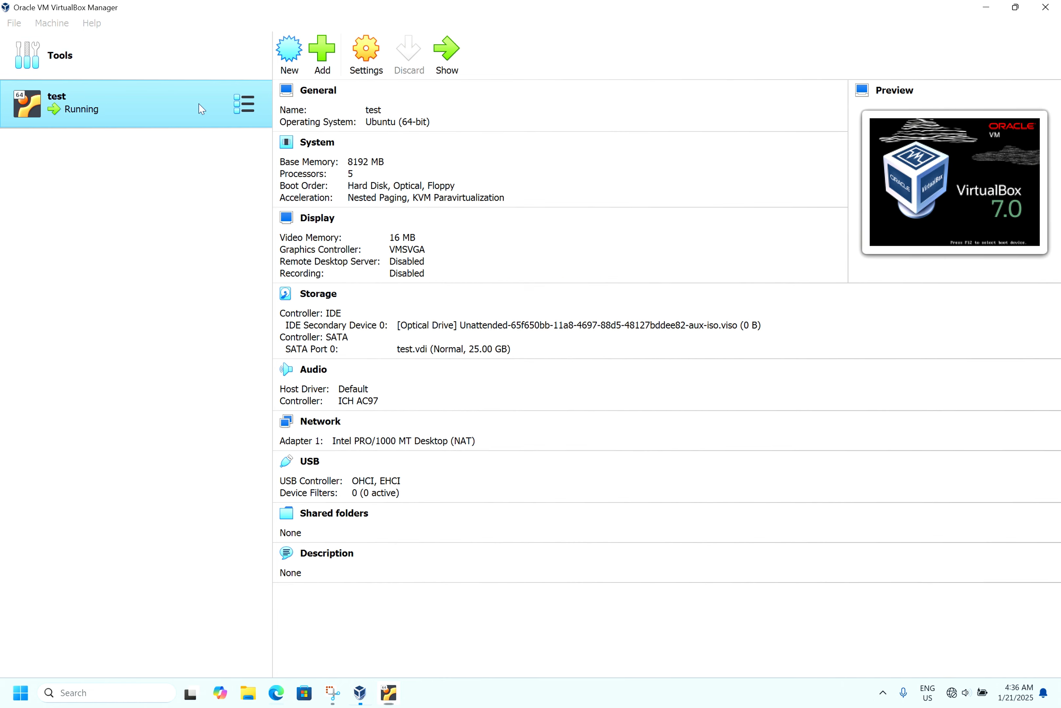
{"action": "right_click", "coordinate": [201, 109]}
{"action": "mouse_move", "coordinate": [279, 269]}
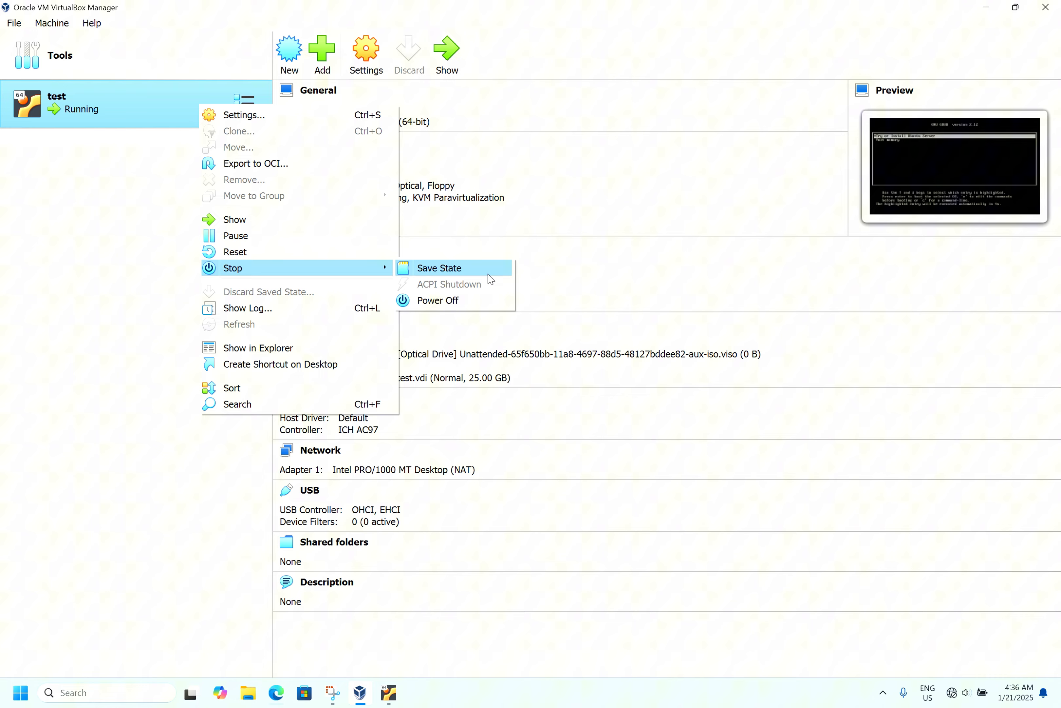
{"action": "left_click", "coordinate": [456, 302]}
{"action": "left_click", "coordinate": [490, 410]}
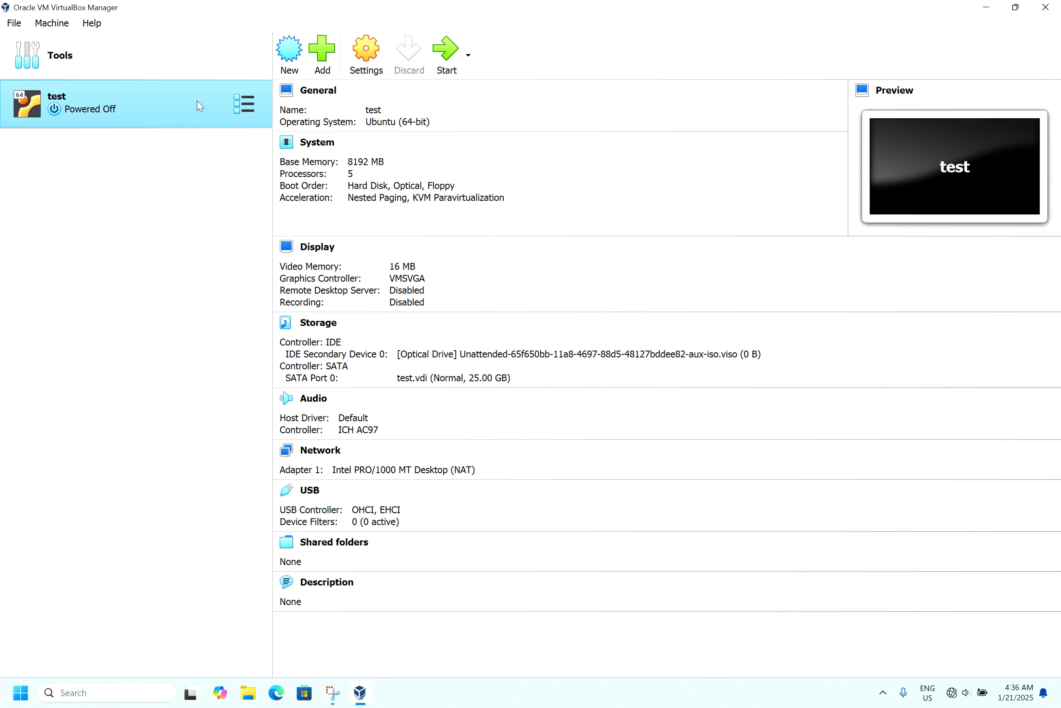
- Open the VM's storage settings and add a hard disk to the SATA controller
{"action": "left_click", "coordinate": [365, 62]}
{"action": "left_click", "coordinate": [332, 274]}
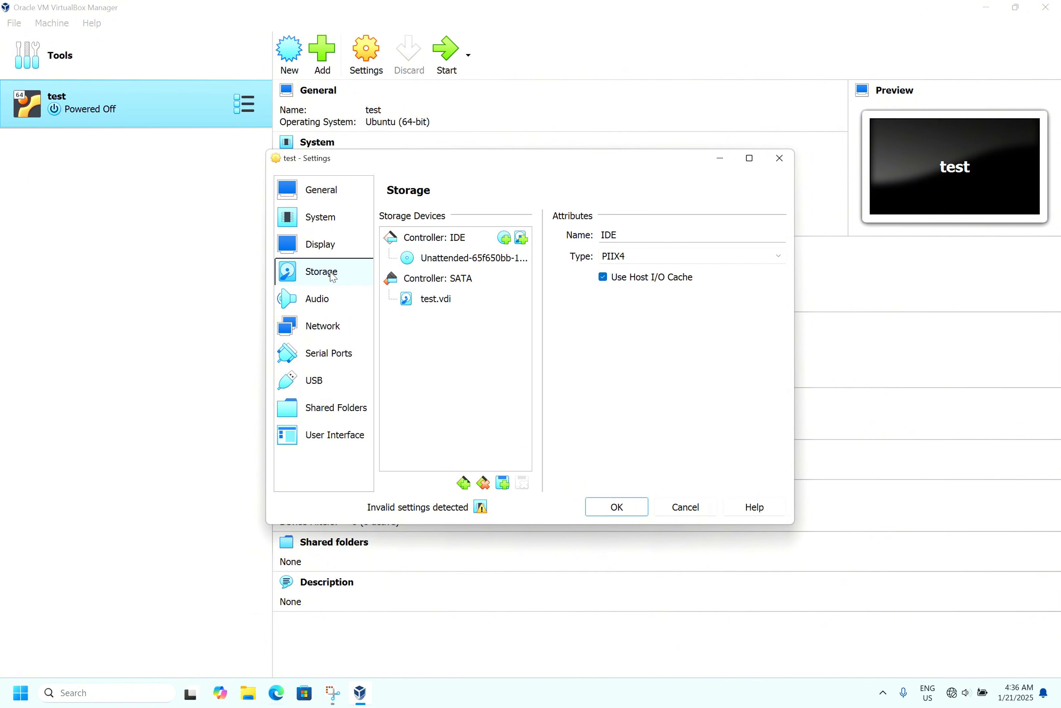
{"action": "left_click", "coordinate": [466, 280]}
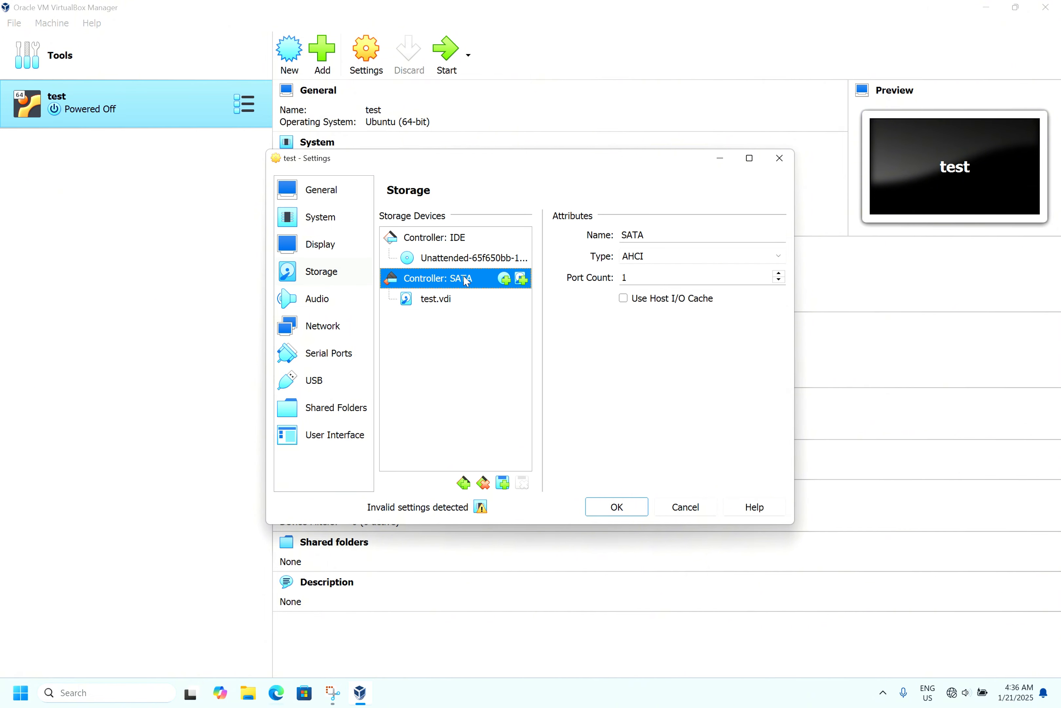
{"action": "left_click", "coordinate": [521, 280]}
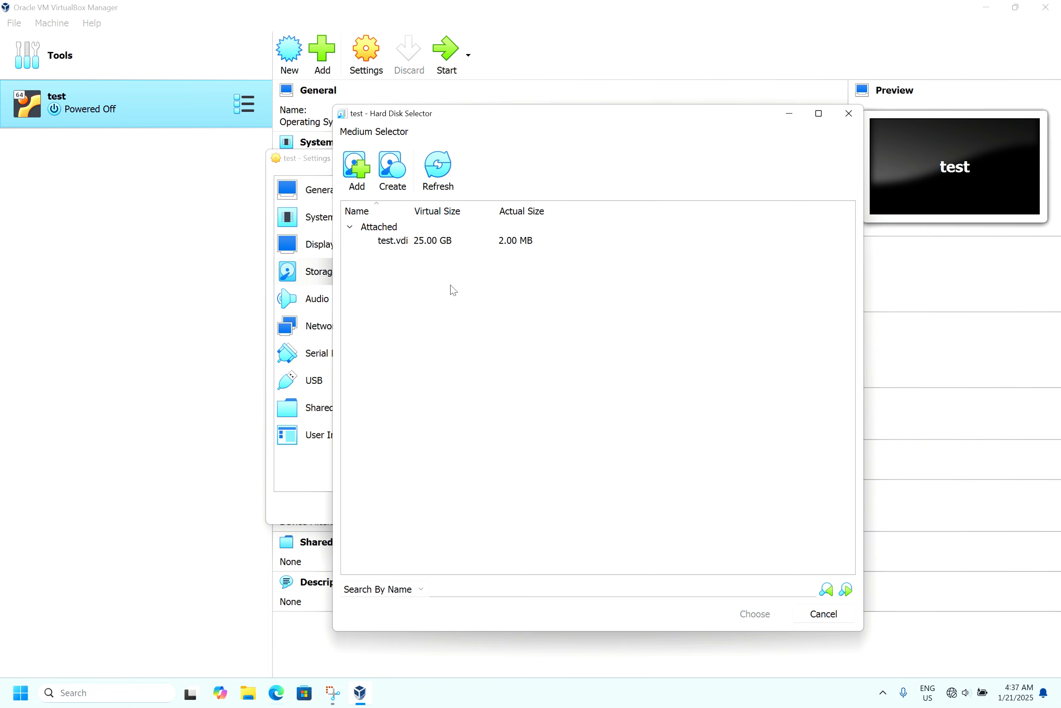
- Create a new 25.00 GB VHD virtual hard disk, attach it to the SATA controller and save the settings
{"action": "left_click", "coordinate": [393, 168]}
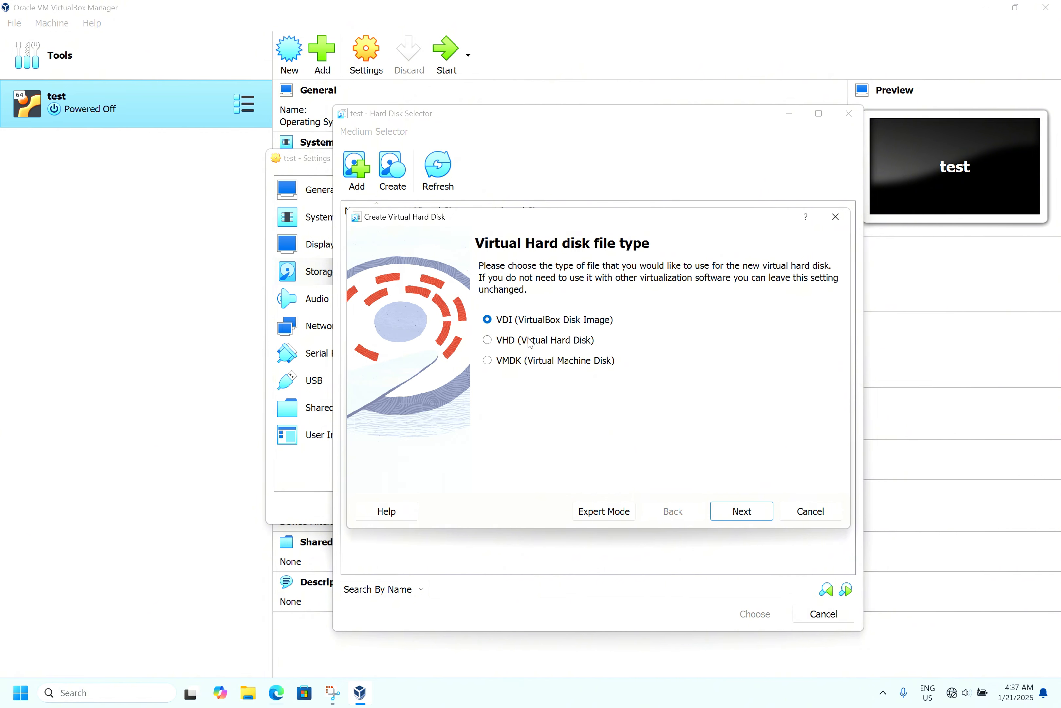
{"action": "left_click", "coordinate": [529, 341]}
{"action": "left_click", "coordinate": [741, 511]}
{"action": "left_click", "coordinate": [741, 511]}
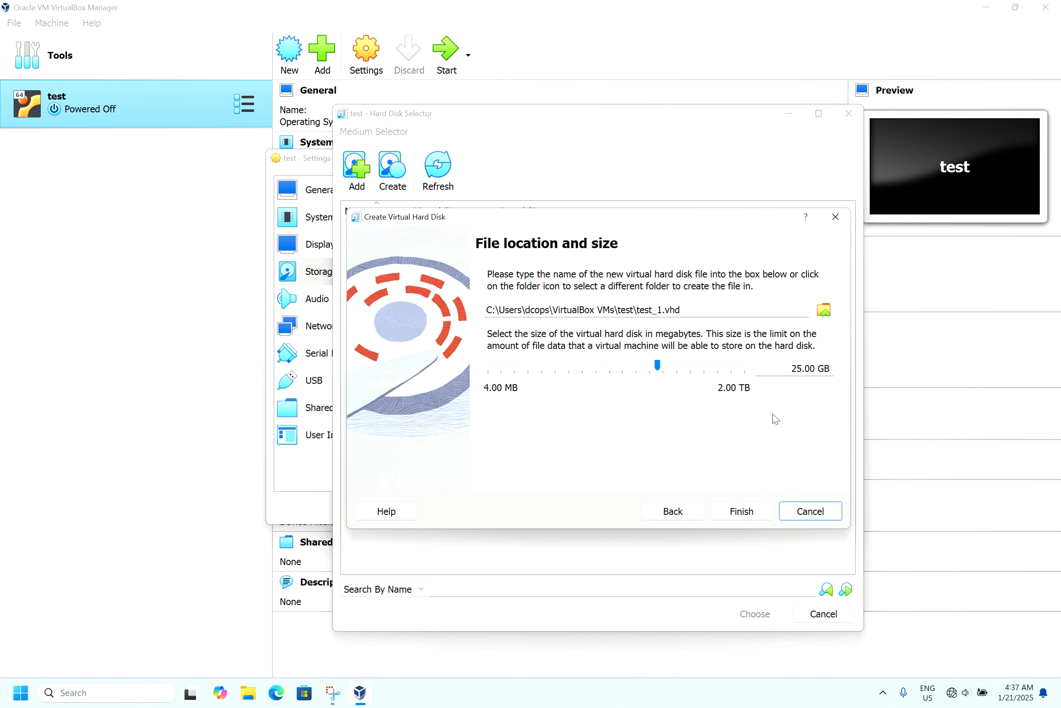
{"action": "left_click", "coordinate": [734, 510]}
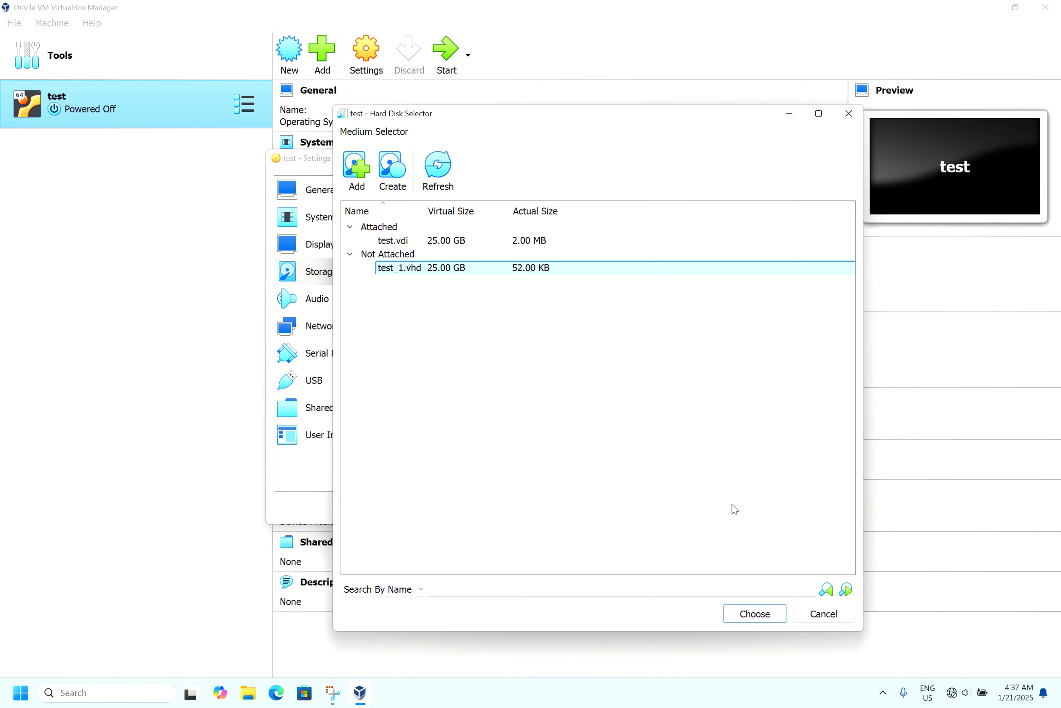
{"action": "left_click", "coordinate": [745, 613]}
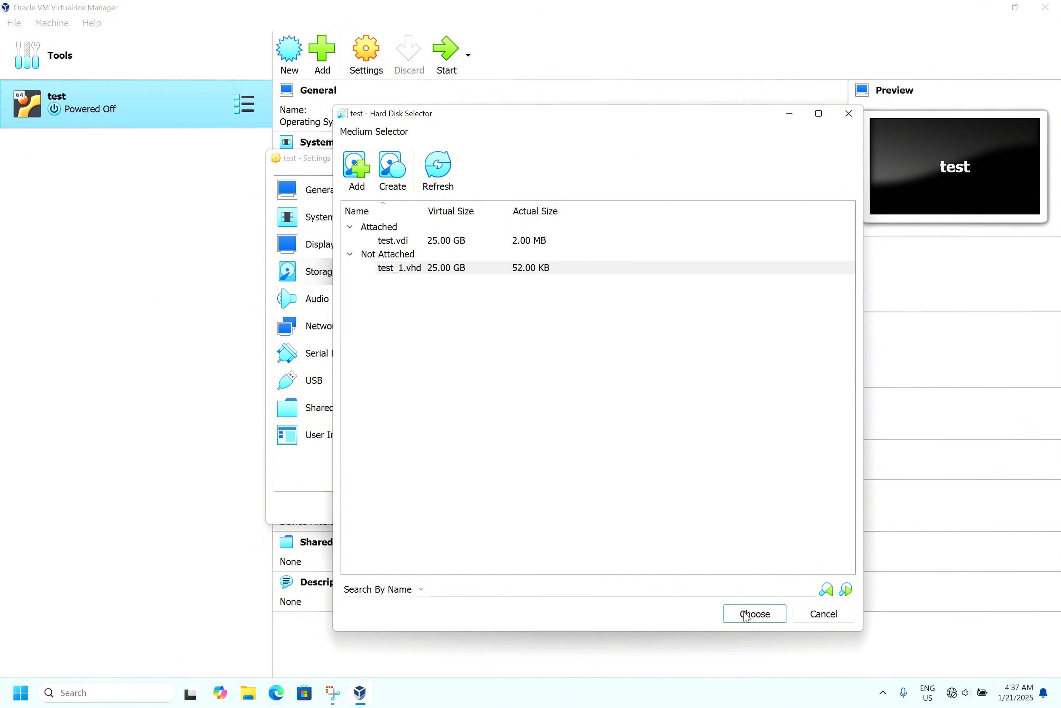
{"action": "left_click", "coordinate": [623, 512]}
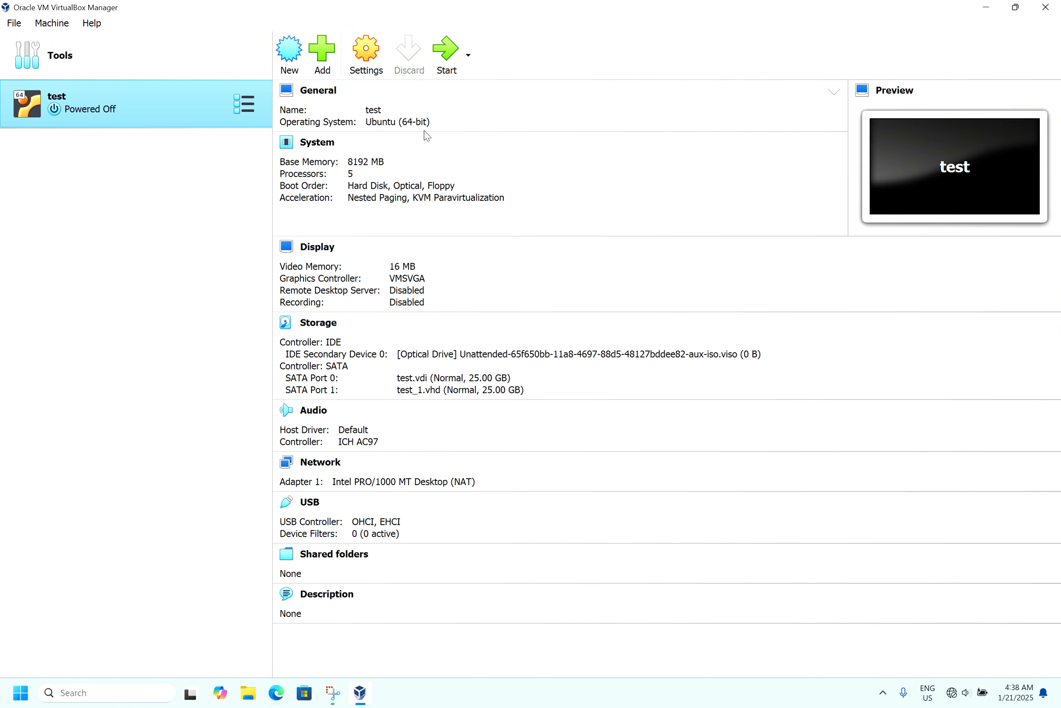
- Start the test VM and switch its window to Scaled Mode
{"action": "left_click", "coordinate": [447, 62]}
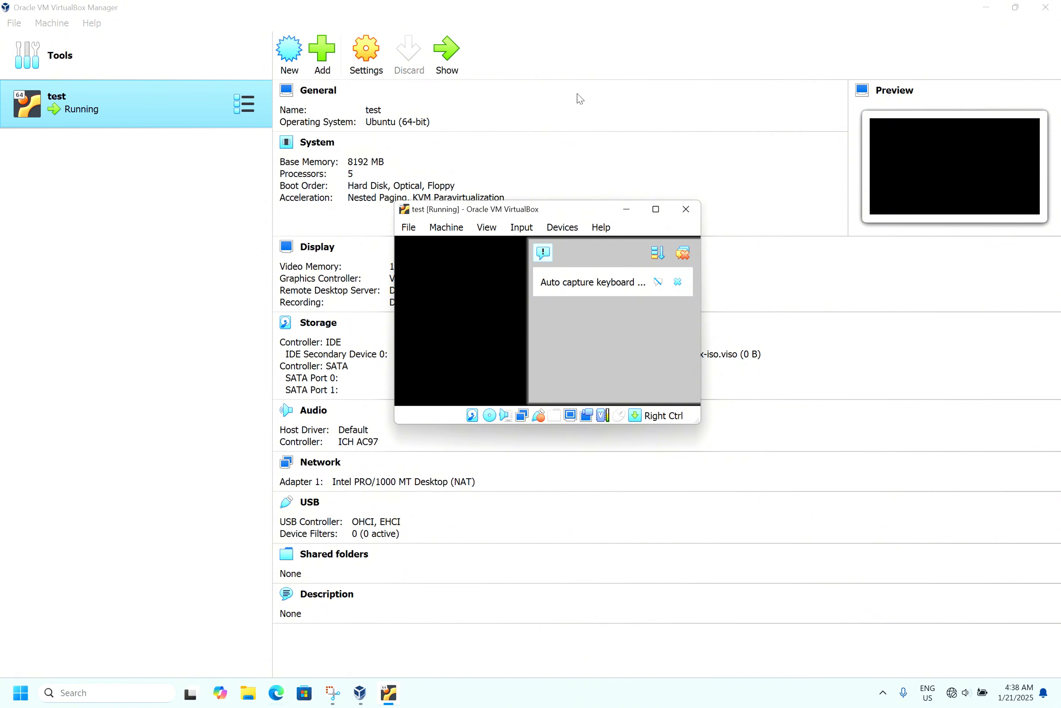
{"action": "left_click", "coordinate": [656, 209]}
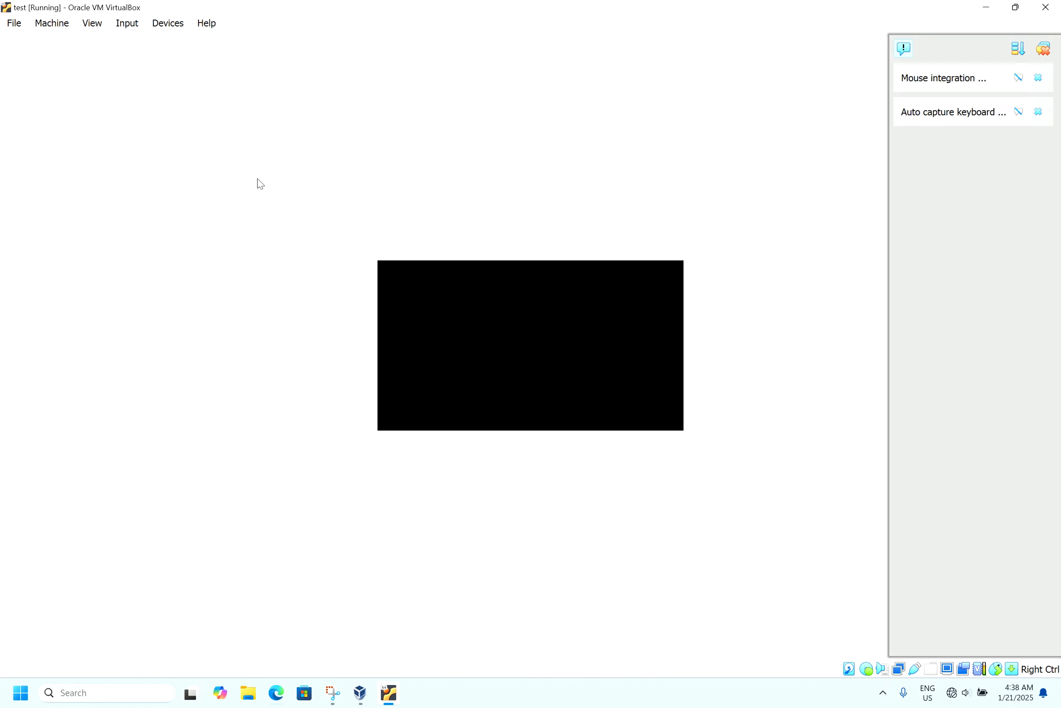
{"action": "left_click", "coordinate": [95, 28]}
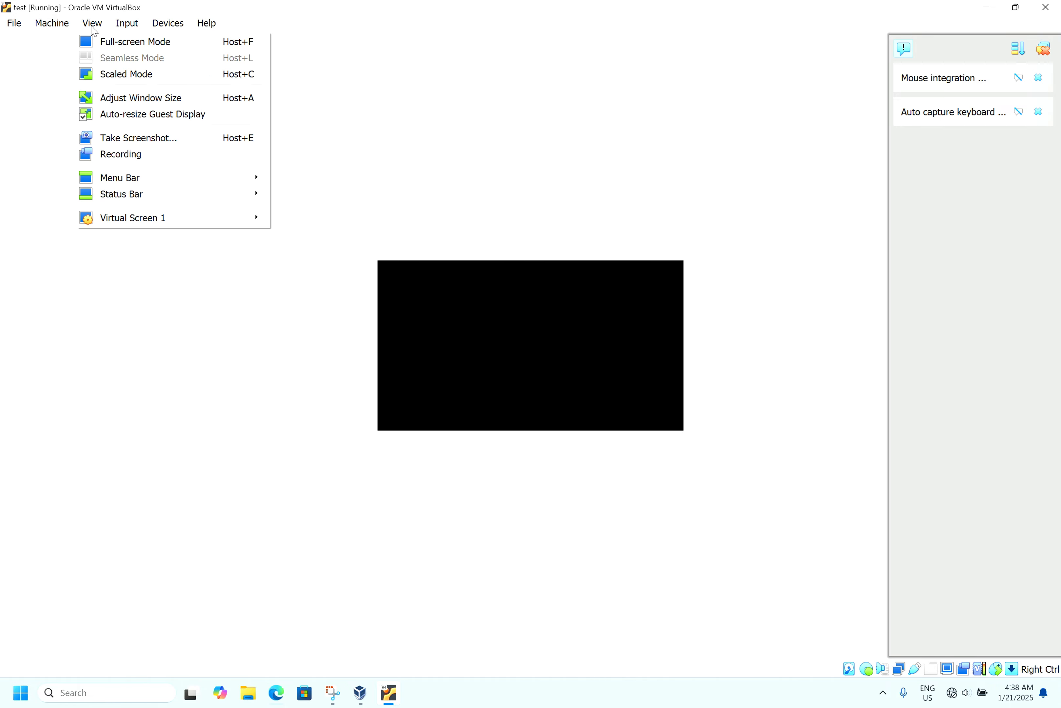
{"action": "left_click", "coordinate": [167, 82]}
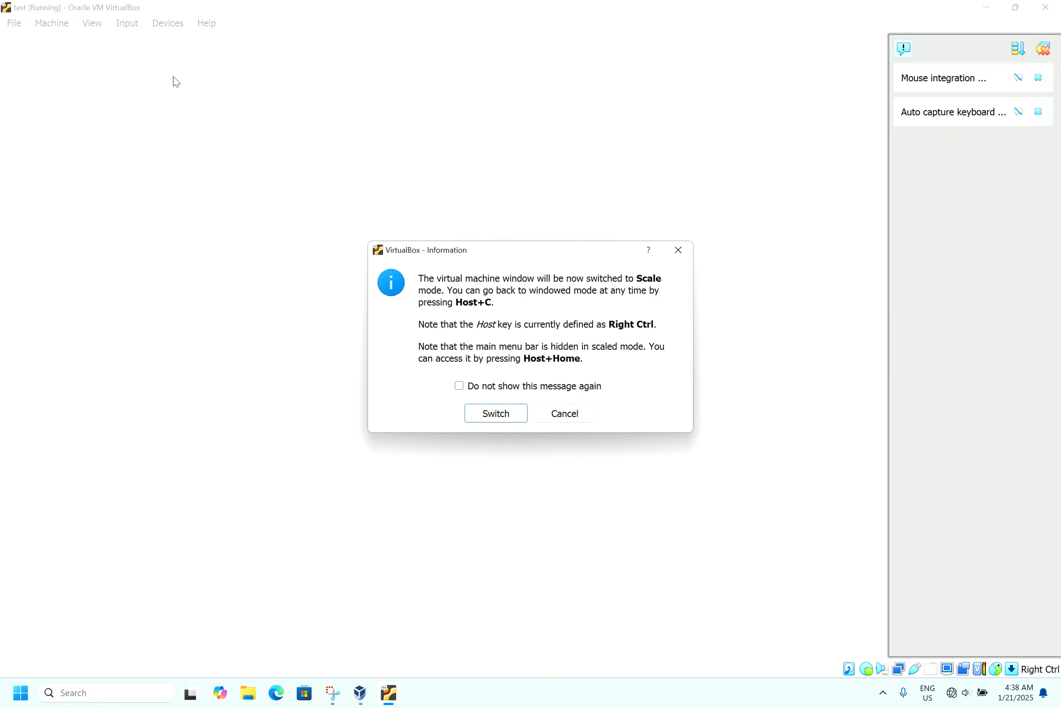
{"action": "left_click", "coordinate": [498, 413]}
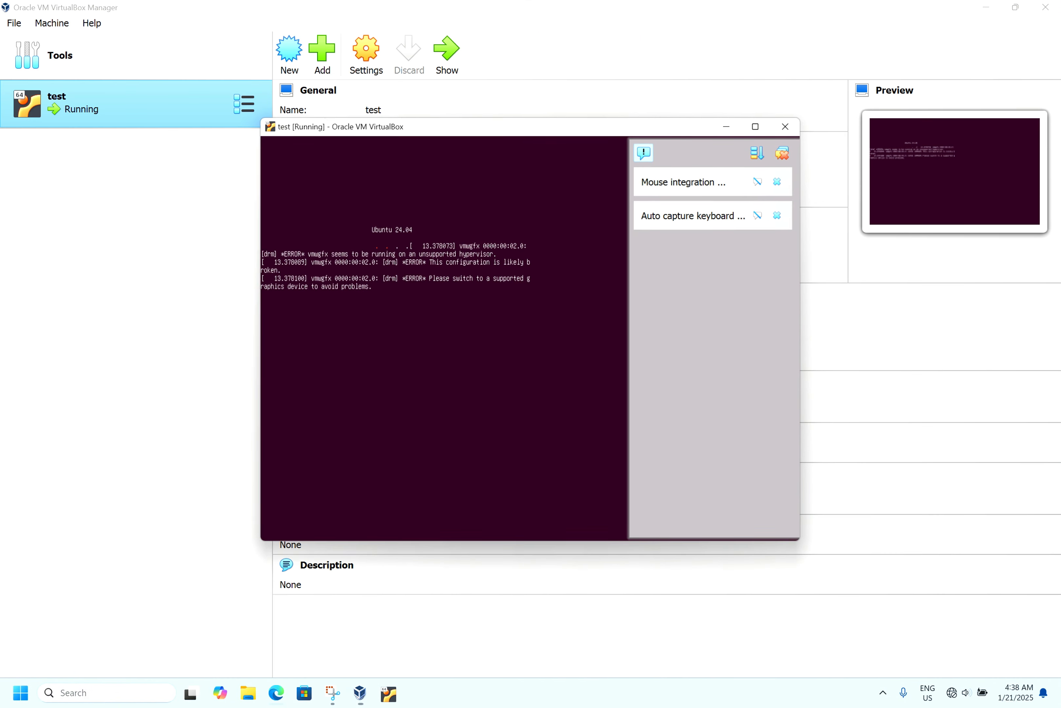
- Maximize the VM window and close the notification panel
{"action": "left_click", "coordinate": [757, 125]}
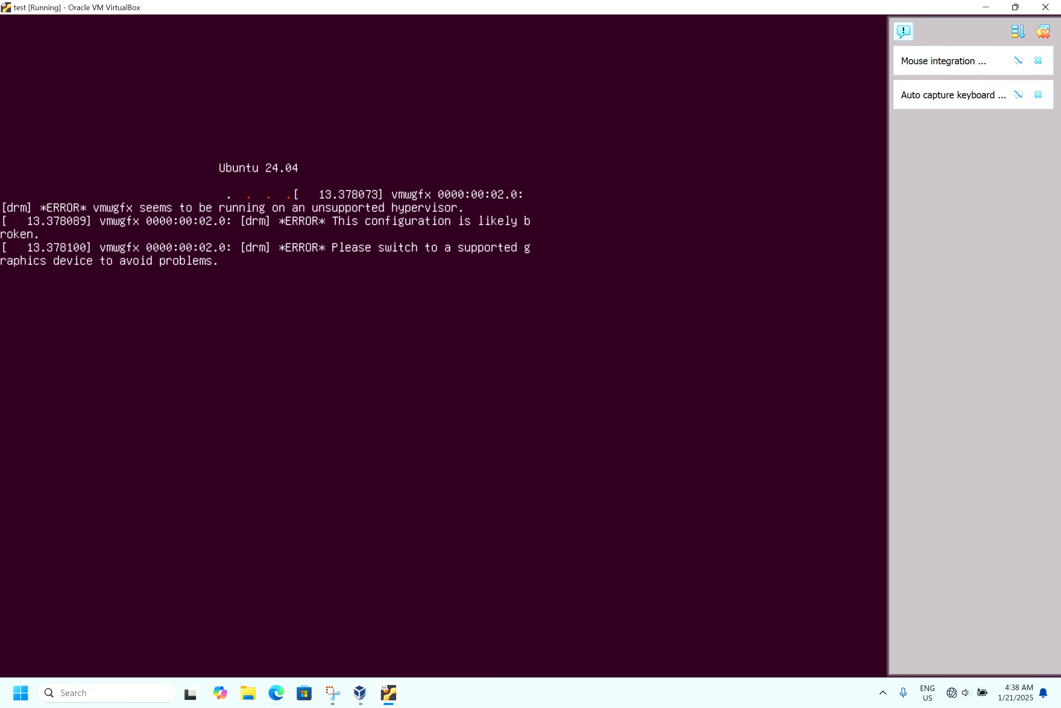
{"action": "left_click", "coordinate": [1044, 35]}
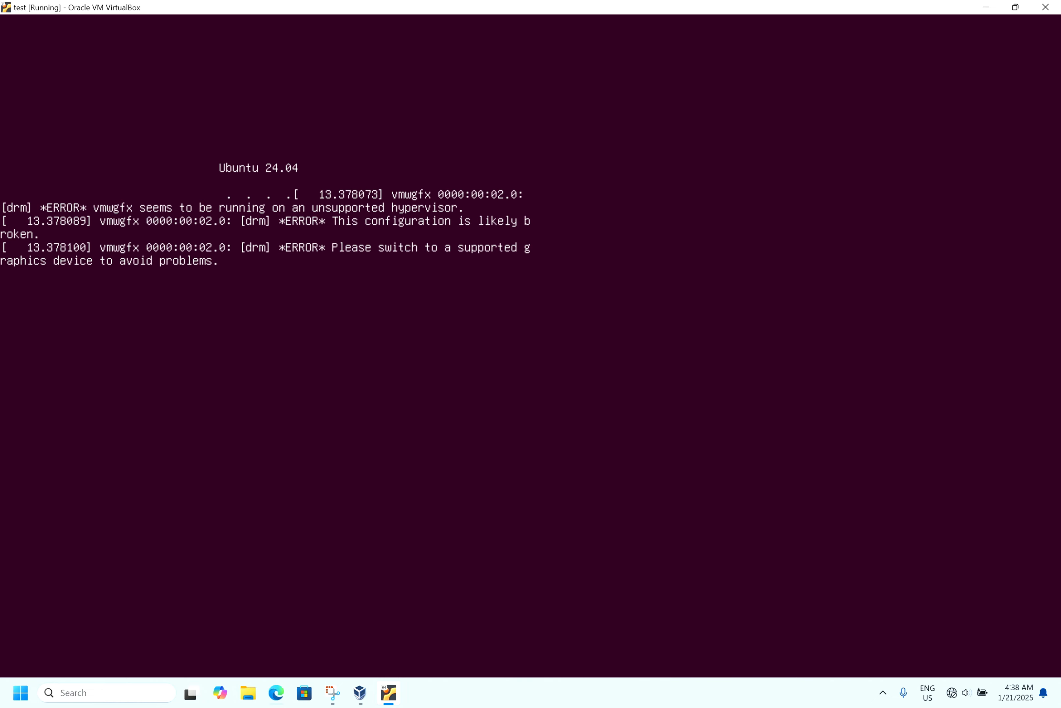
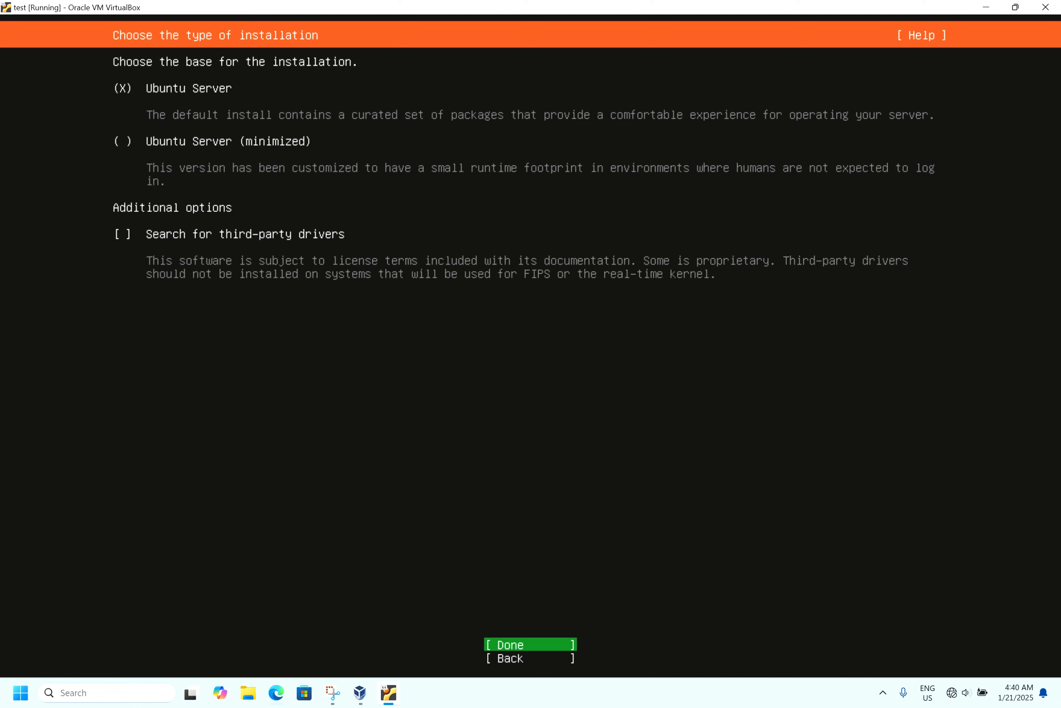
- Accept the Ubuntu Server installation type, the default network configuration and an empty proxy address
{"action": "key", "text": "Return"}
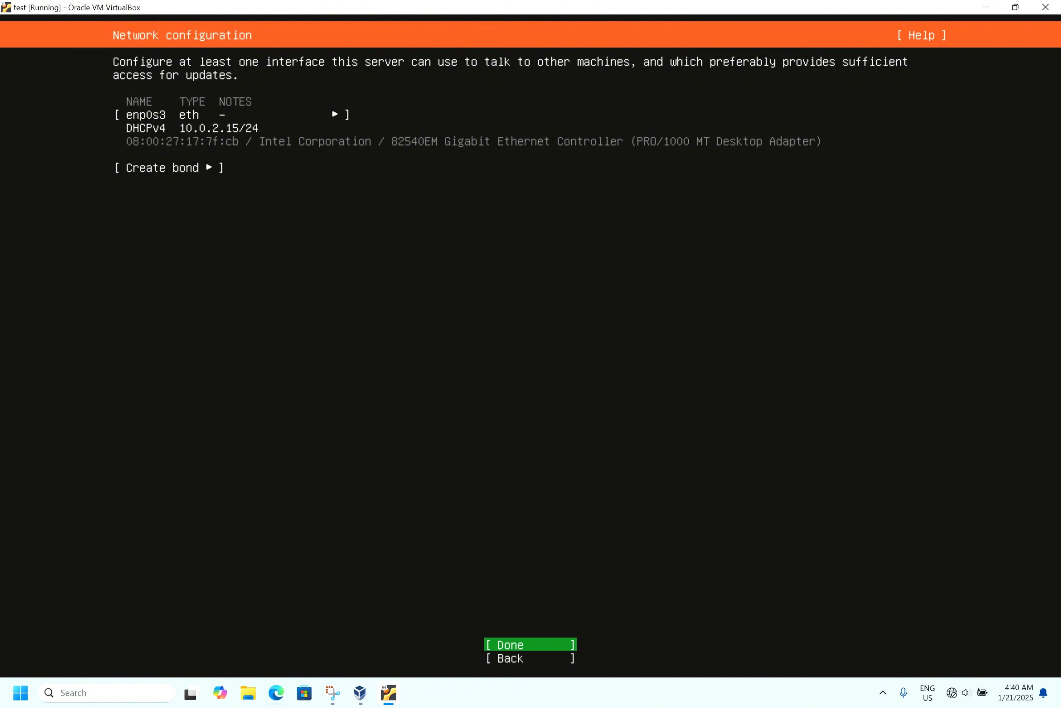
{"action": "key", "text": "Return"}
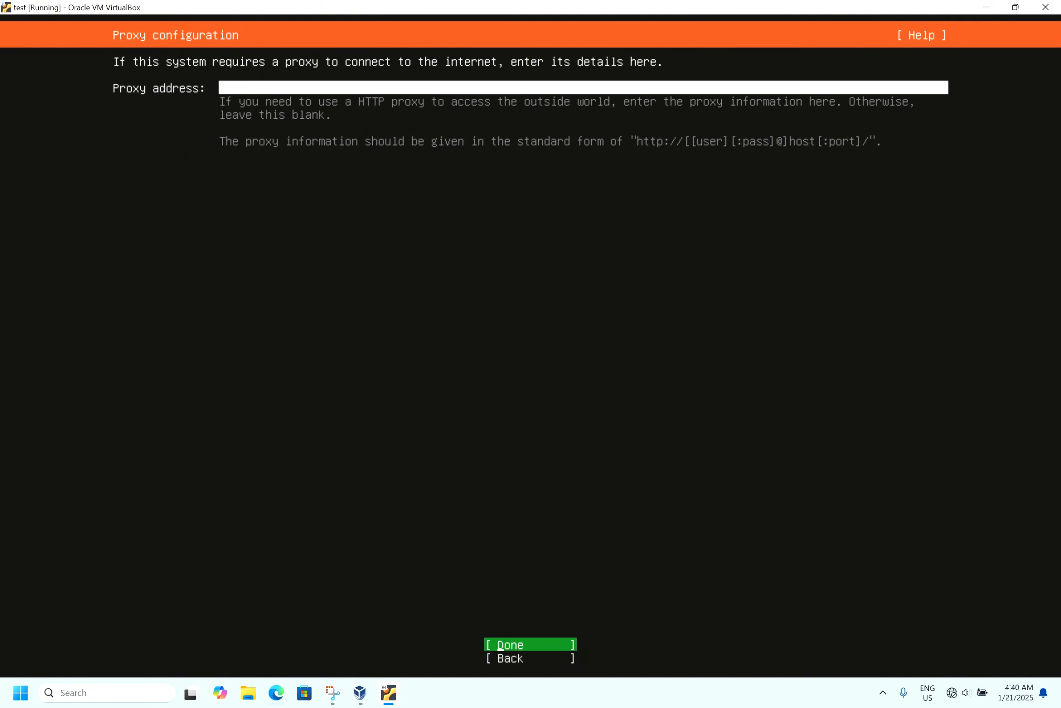
{"action": "key", "text": "Return"}
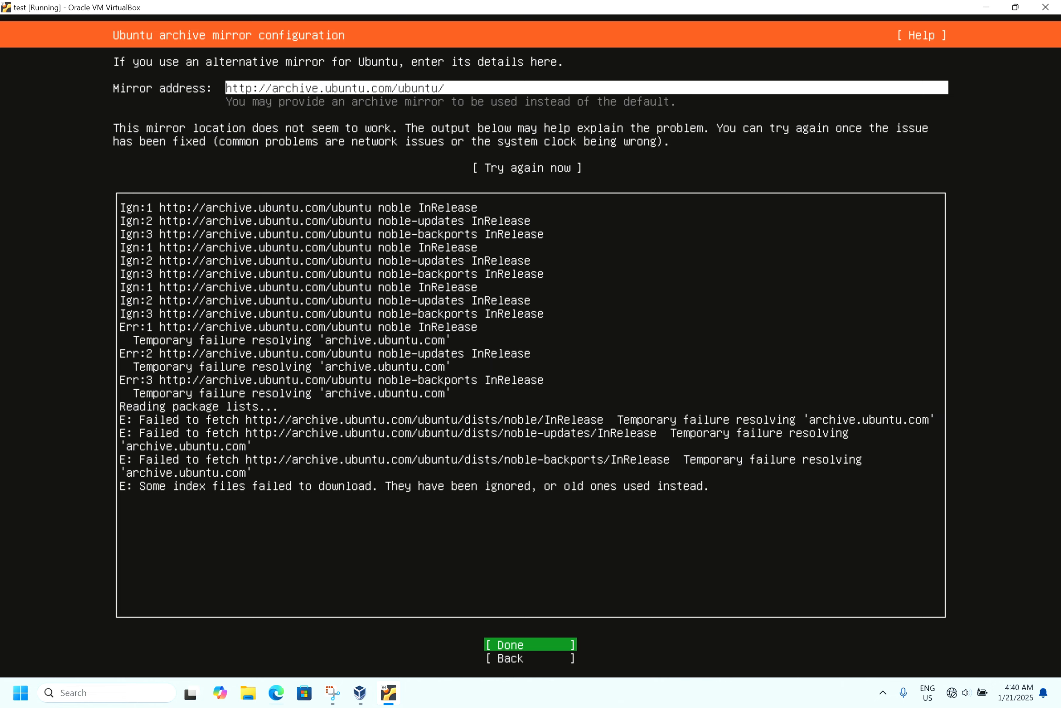
- Continue past the Ubuntu archive mirror configuration with the default mirror address
{"action": "key", "text": "Return"}
{"action": "key", "text": "Down"}
{"action": "key", "text": "Return"}
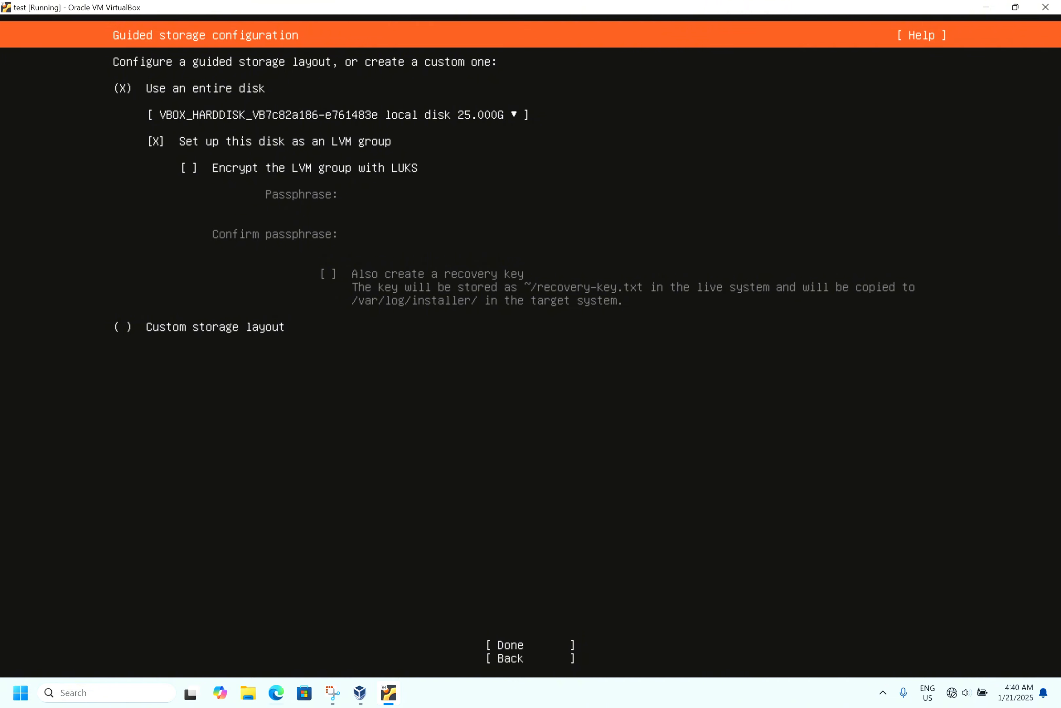
- Choose Custom storage layout instead of using an entire disk and continue
{"action": "key", "text": "Down"}
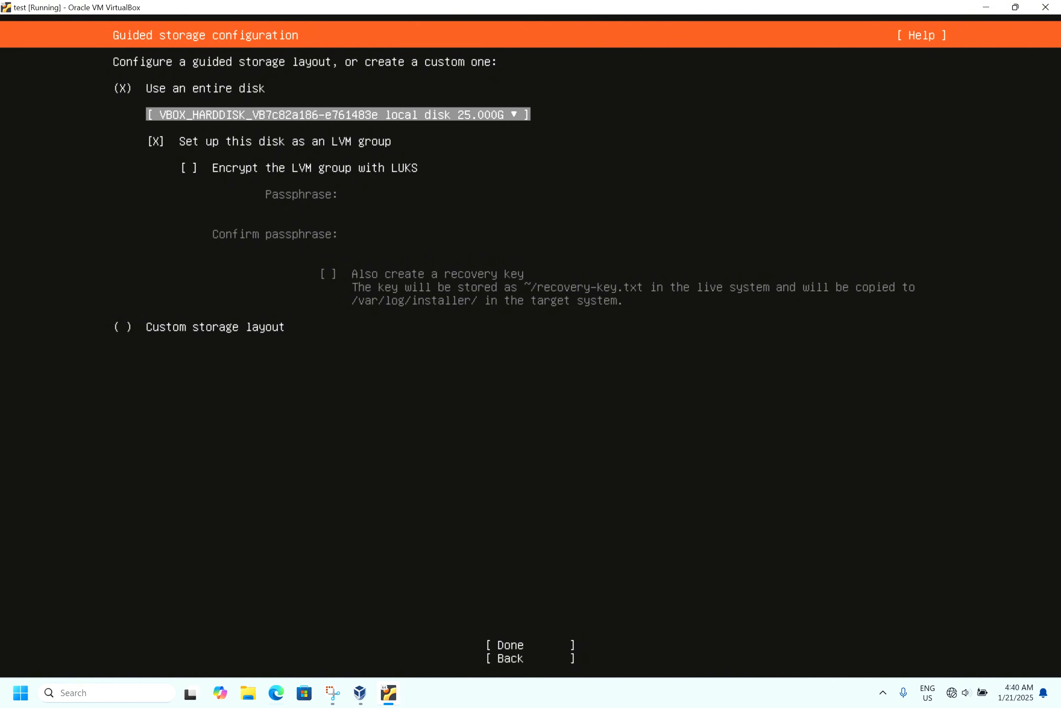
{"action": "key", "text": "Down"}
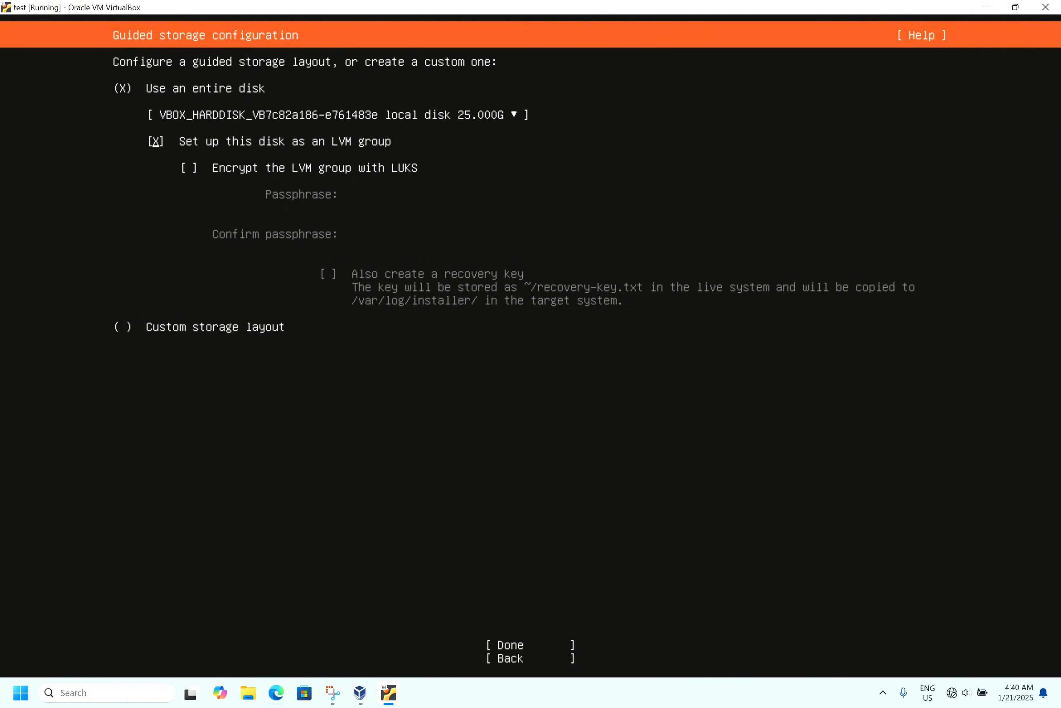
{"action": "key", "text": "Tab"}
{"action": "key", "text": "Return"}
{"action": "key", "text": "space"}
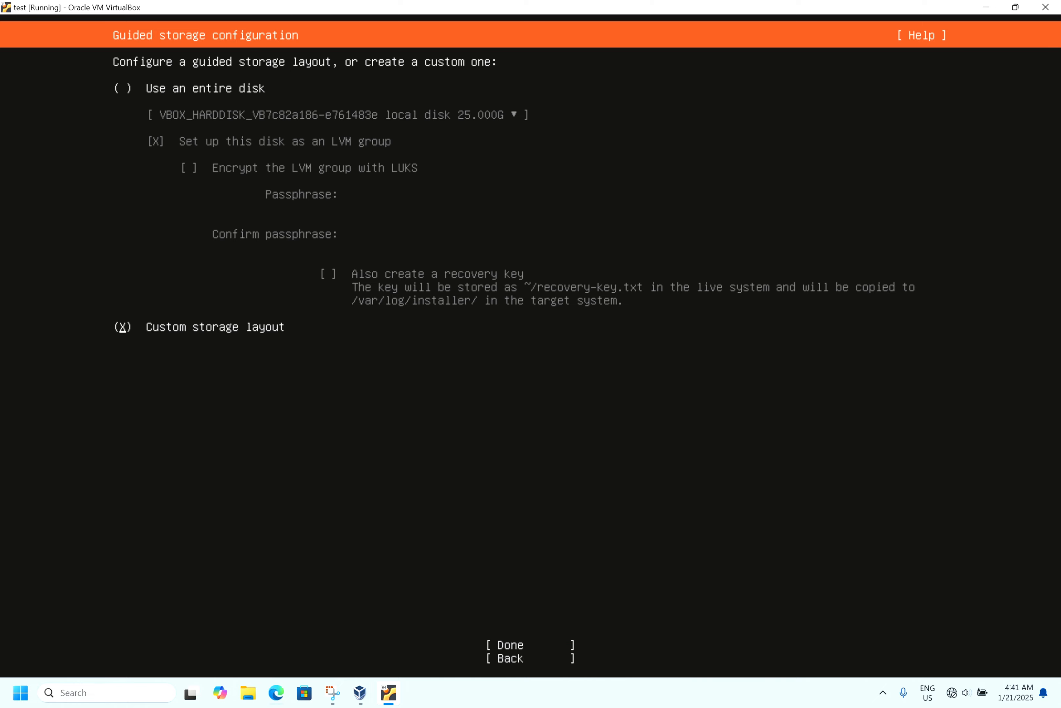
{"action": "key", "text": "Tab"}
{"action": "key", "text": "Return"}
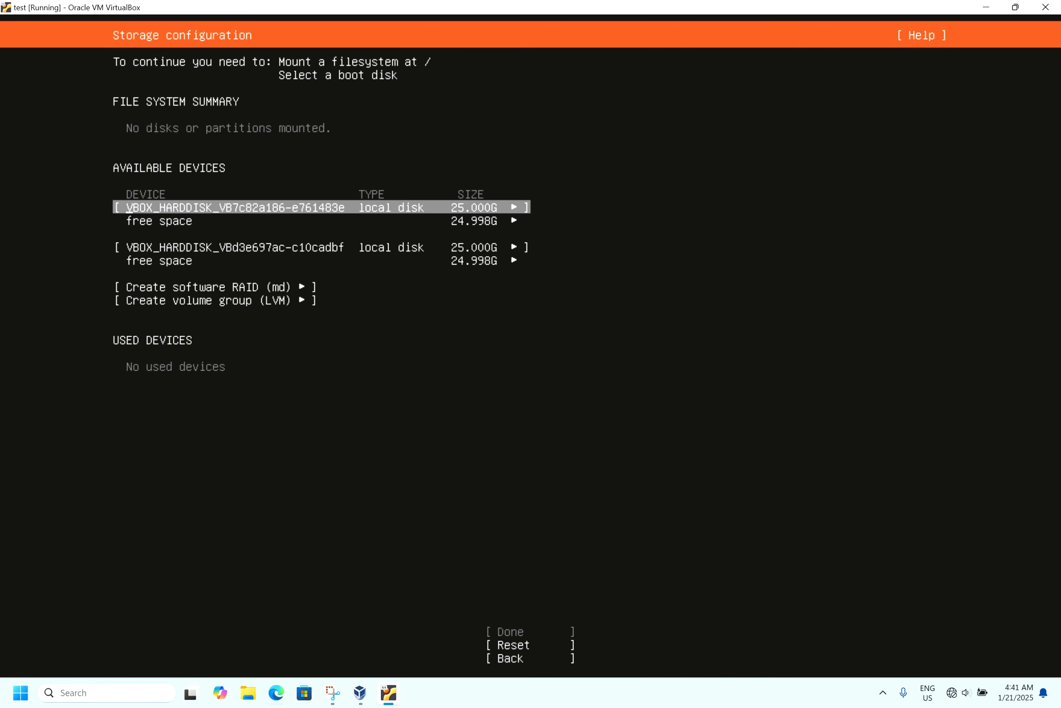
- Set the first 25 GB disk (VB7c82a186) as the boot device
{"action": "key", "text": "Return"}
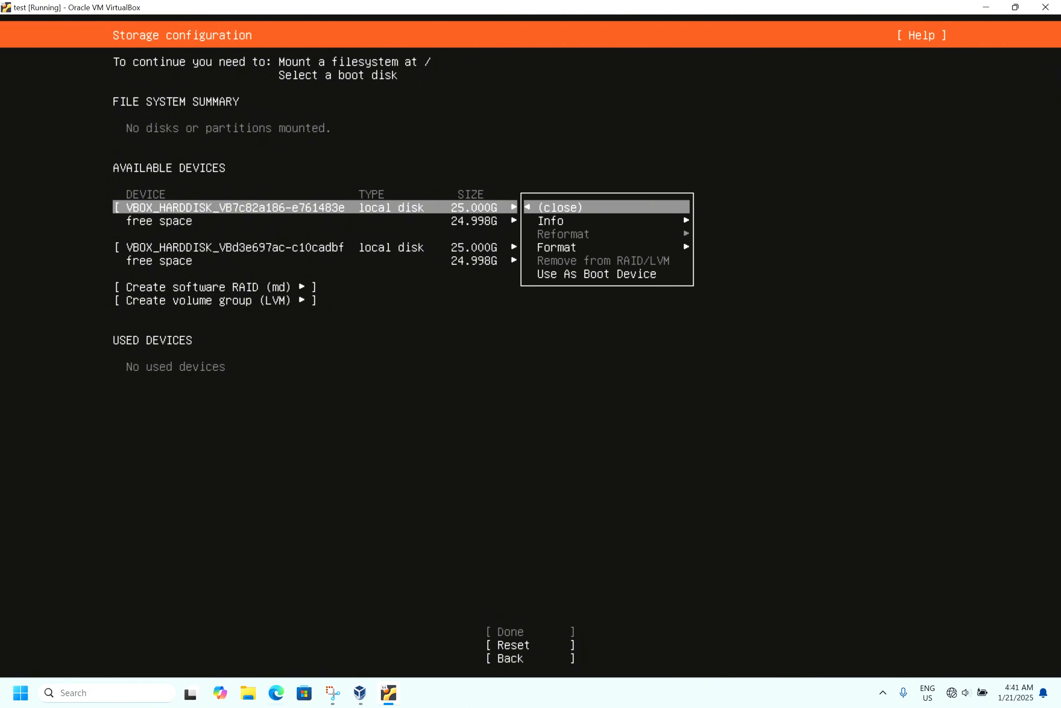
{"action": "key", "text": "Down"}
{"action": "key", "text": "Down"}
{"action": "key", "text": "Down"}
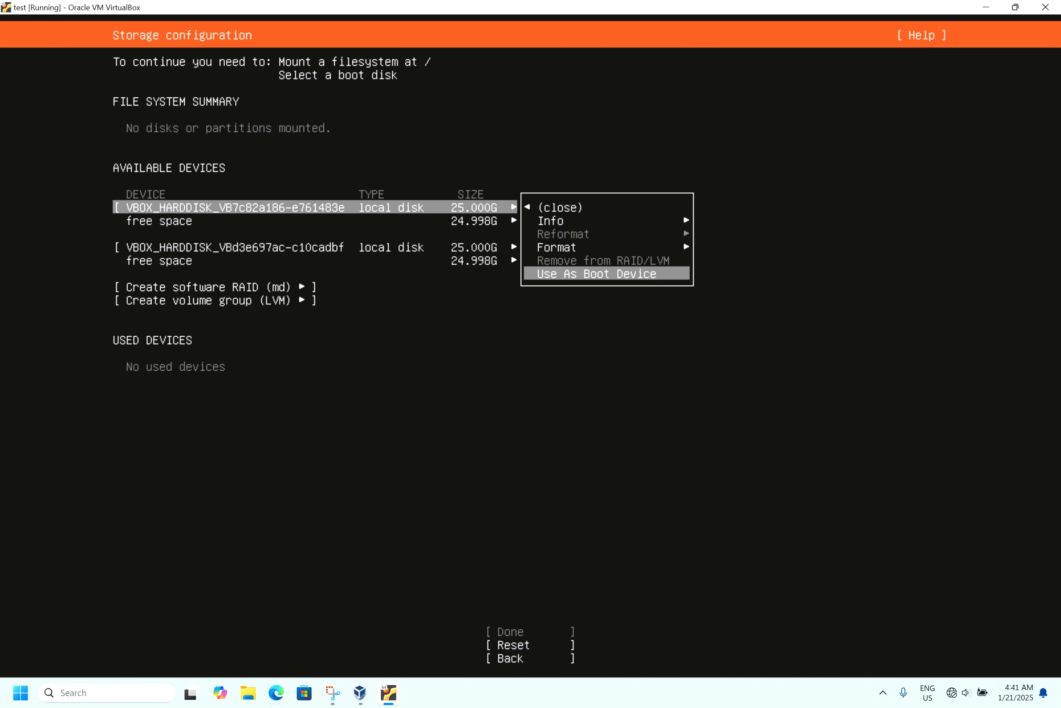
{"action": "key", "text": "Return"}
- Add the second 25 GB disk (VBd3e697ac) as another boot device
{"action": "key", "text": "Down"}
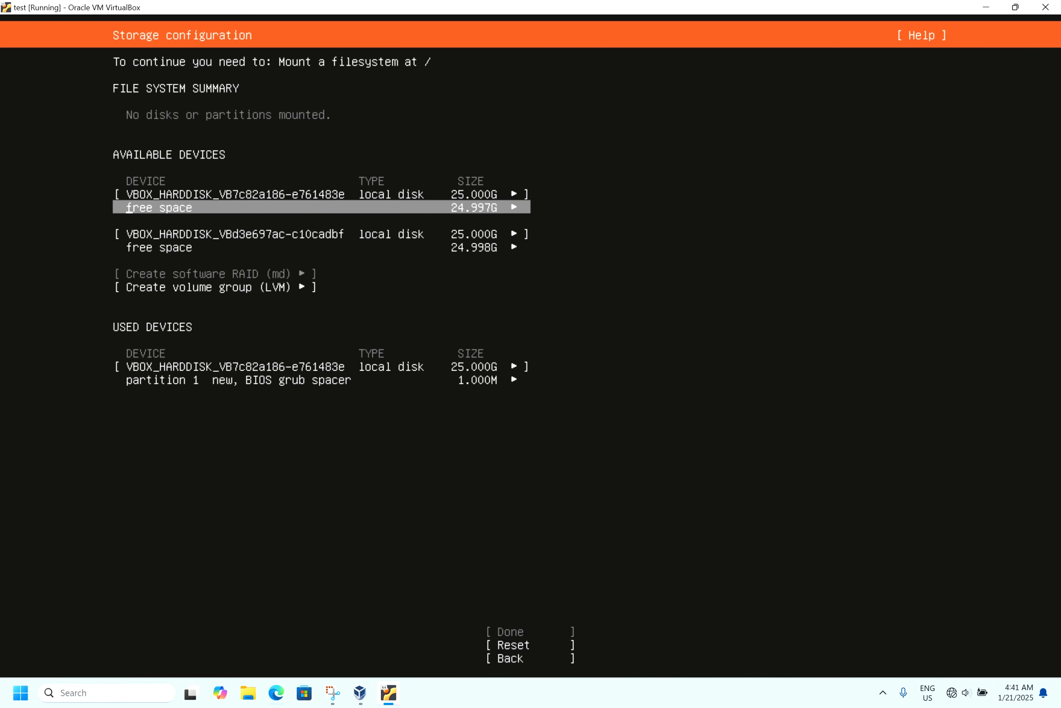
{"action": "key", "text": "Down"}
{"action": "key", "text": "Return"}
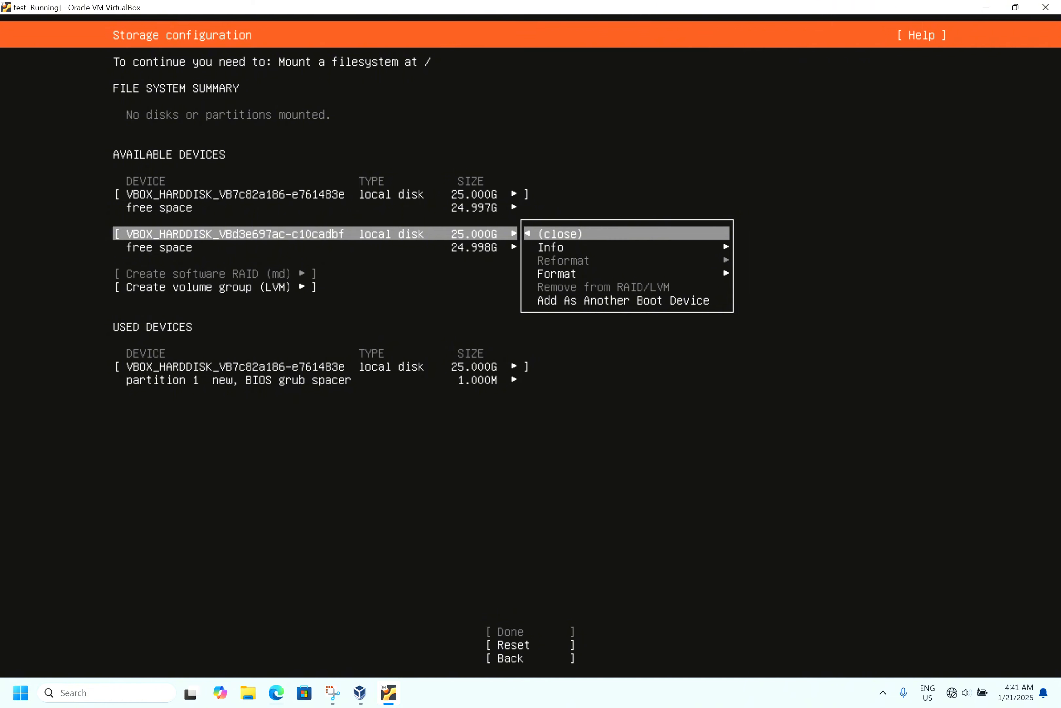
{"action": "key", "text": "Down"}
{"action": "key", "text": "Down"}
{"action": "key", "text": "Down"}
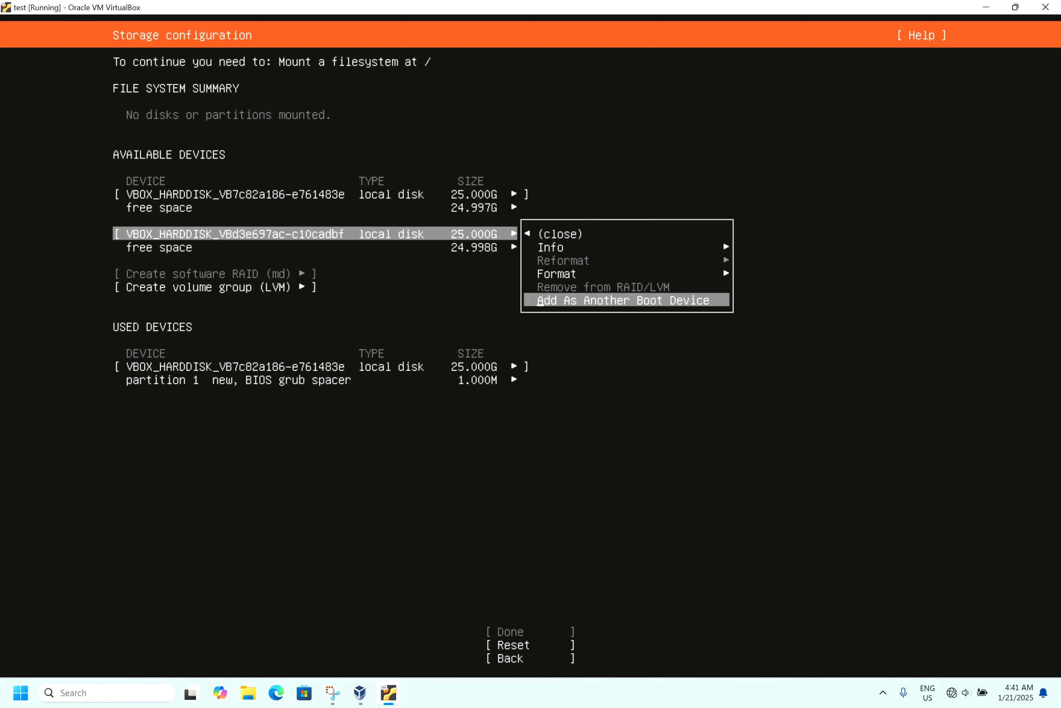
{"action": "key", "text": "Return"}
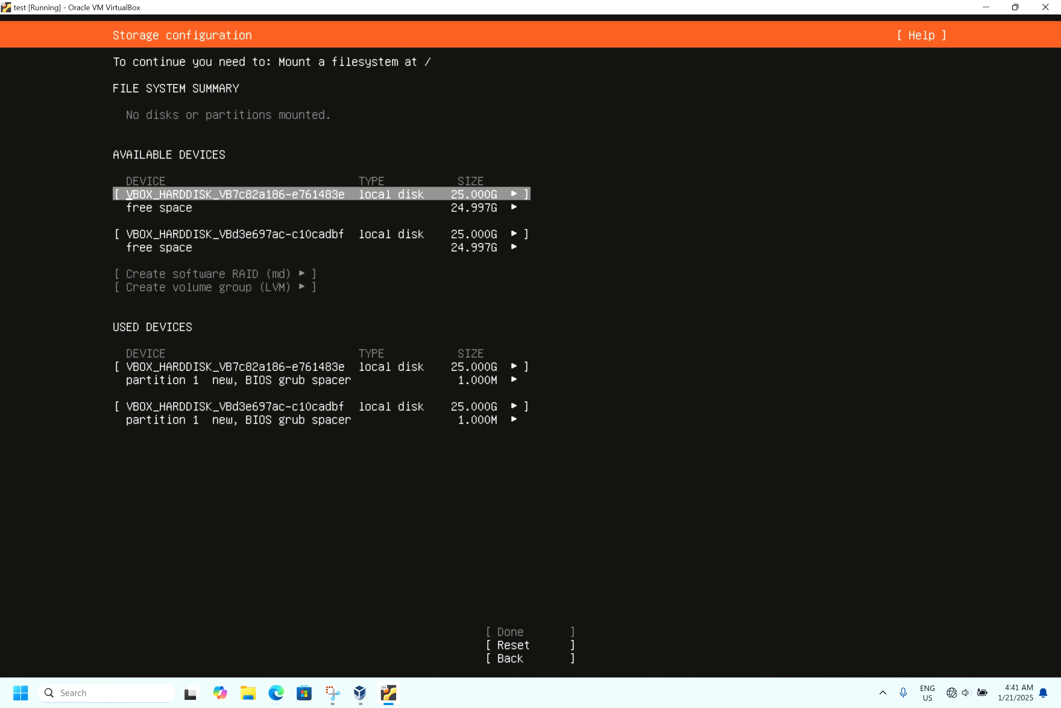
- Add a GPT partition left unformatted in the first disk's free space, using the full size
{"action": "key", "text": "Down"}
{"action": "key", "text": "Return"}
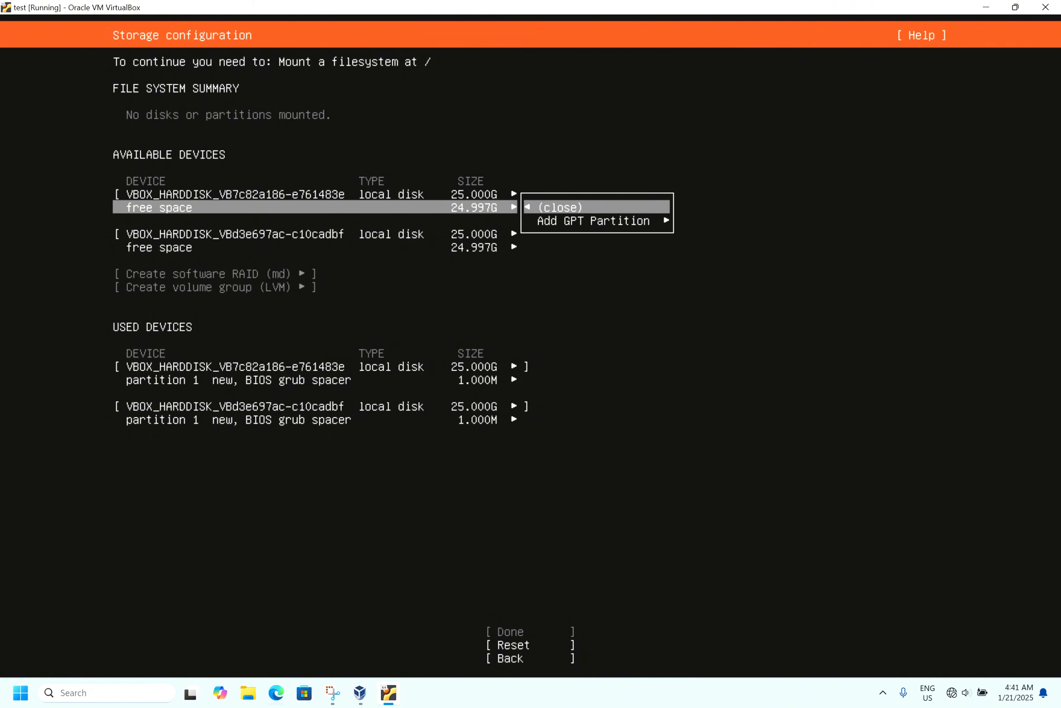
{"action": "key", "text": "Down"}
{"action": "key", "text": "Return"}
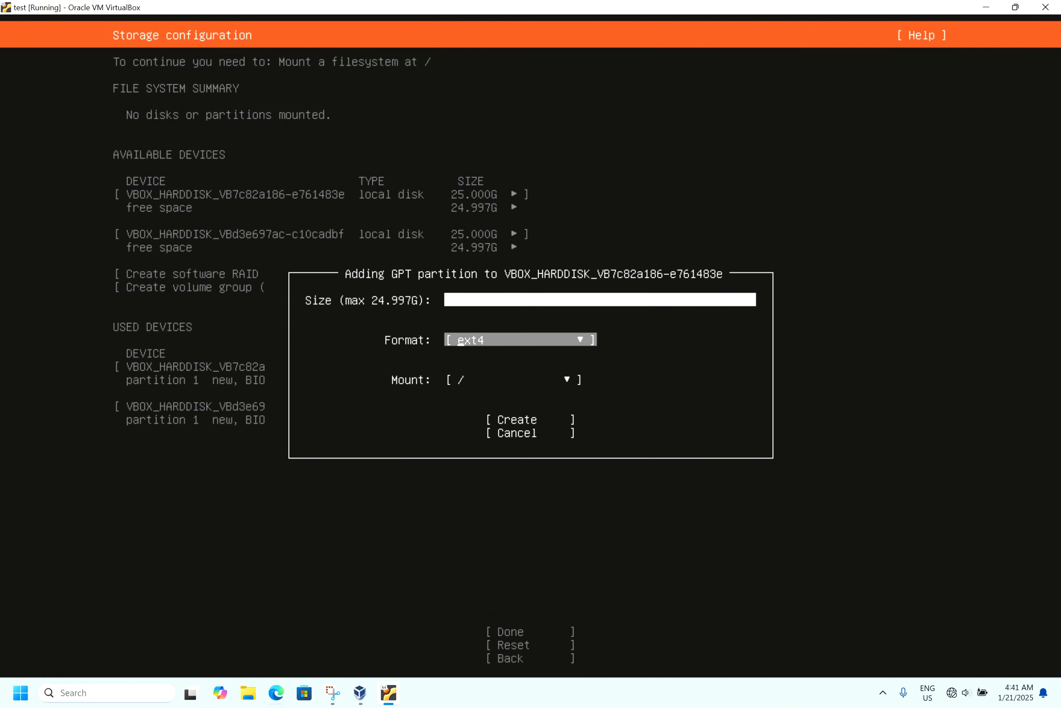
{"action": "key", "text": "Return"}
{"action": "key", "text": "Down"}
{"action": "key", "text": "Down"}
{"action": "key", "text": "Down"}
{"action": "key", "text": "Down"}
{"action": "key", "text": "Return"}
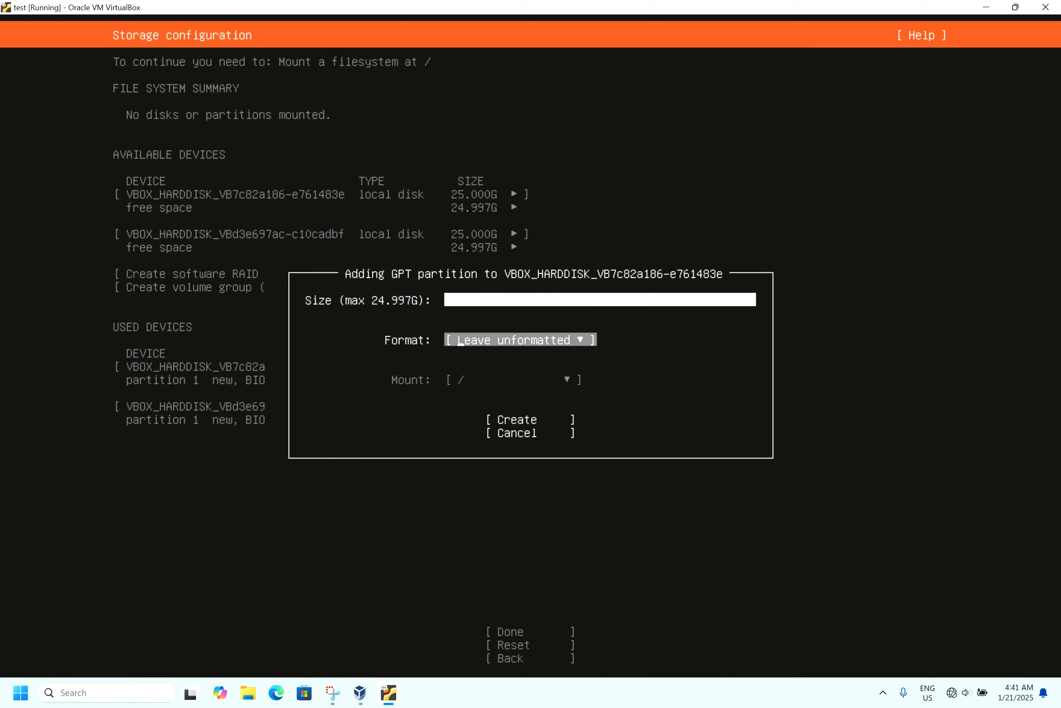
{"action": "key", "text": "Tab"}
{"action": "key", "text": "Return"}
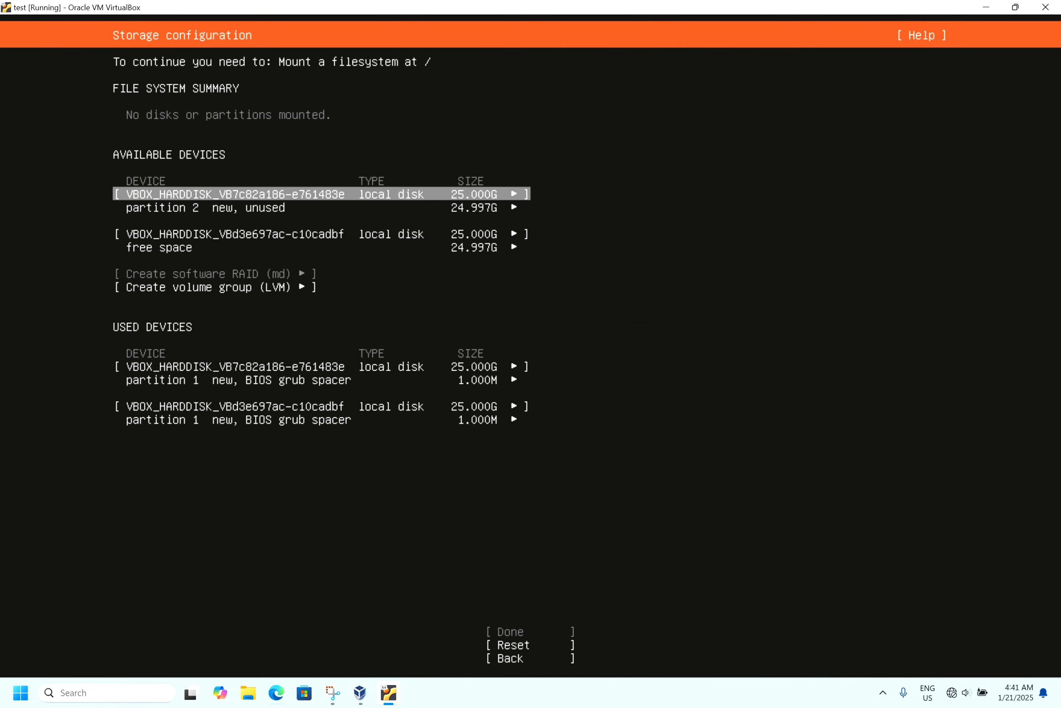
- Add a GPT partition left unformatted in the second disk's free space, using the full size
{"action": "key", "text": "Down"}
{"action": "key", "text": "Down"}
{"action": "key", "text": "Down"}
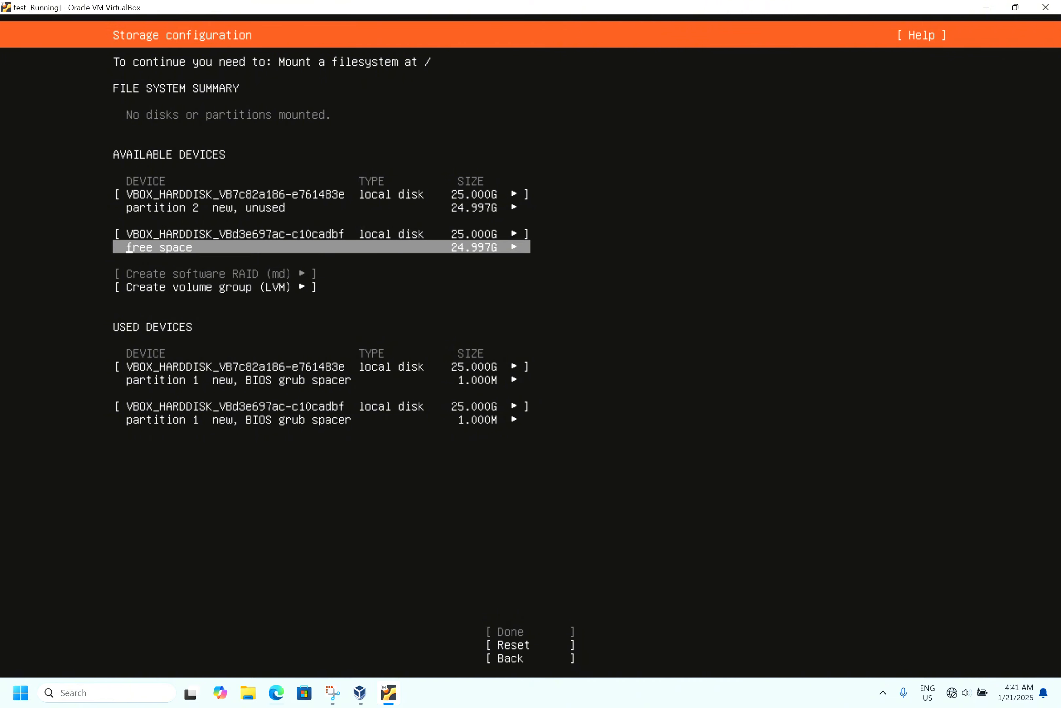
{"action": "key", "text": "Return"}
{"action": "key", "text": "Down"}
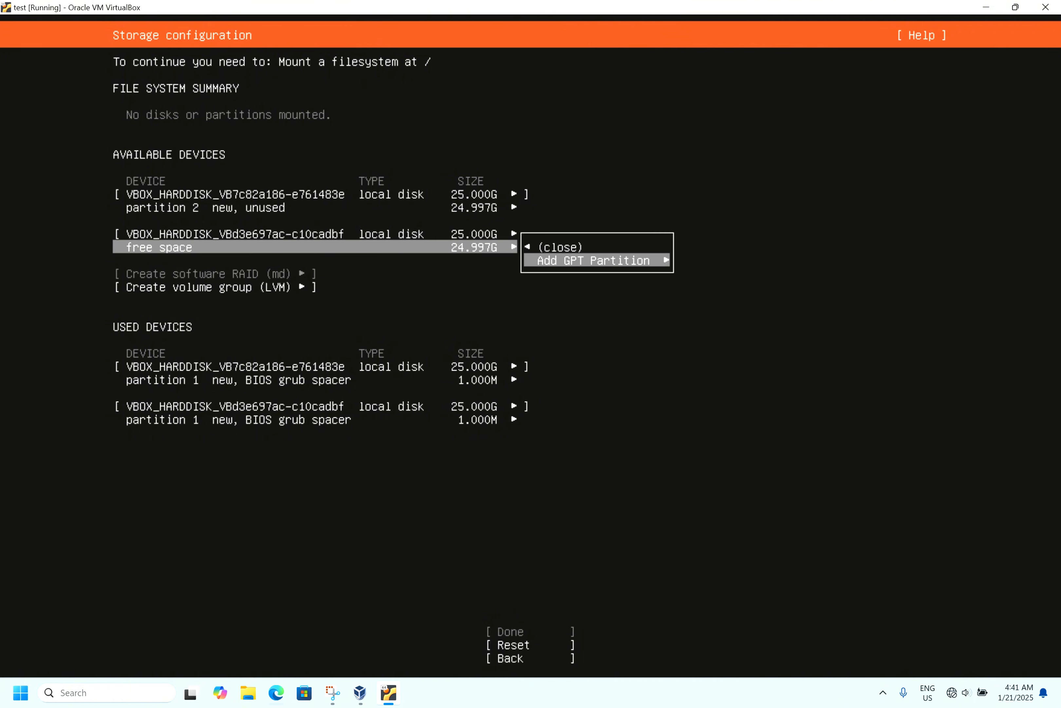
{"action": "key", "text": "Return"}
{"action": "key", "text": "Tab"}
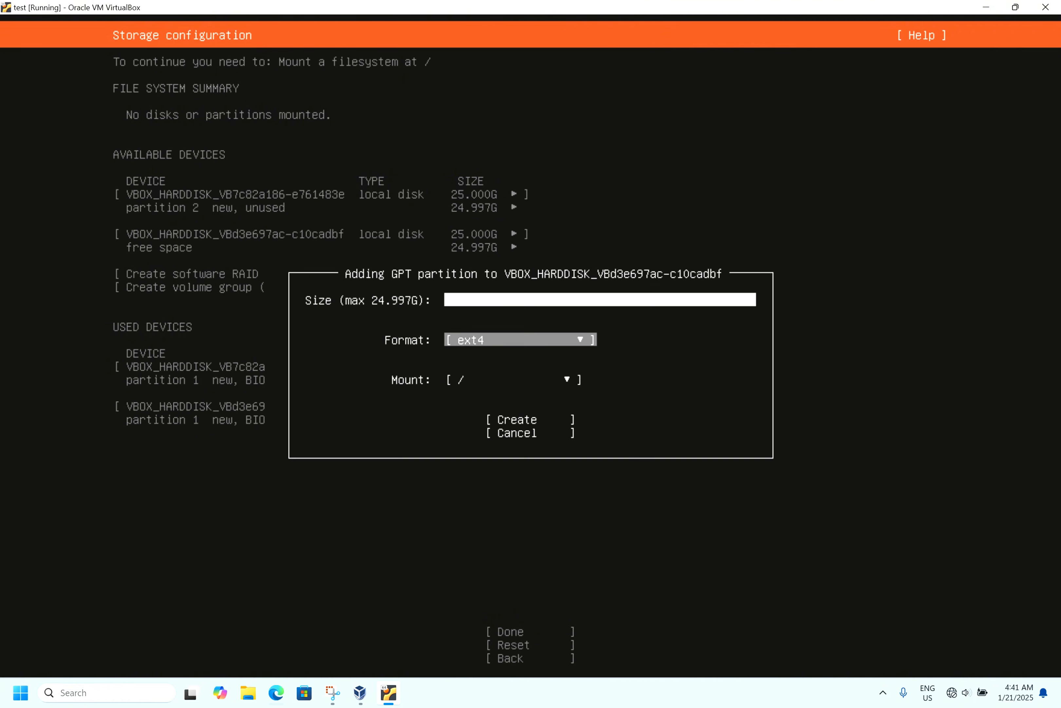
{"action": "key", "text": "Return"}
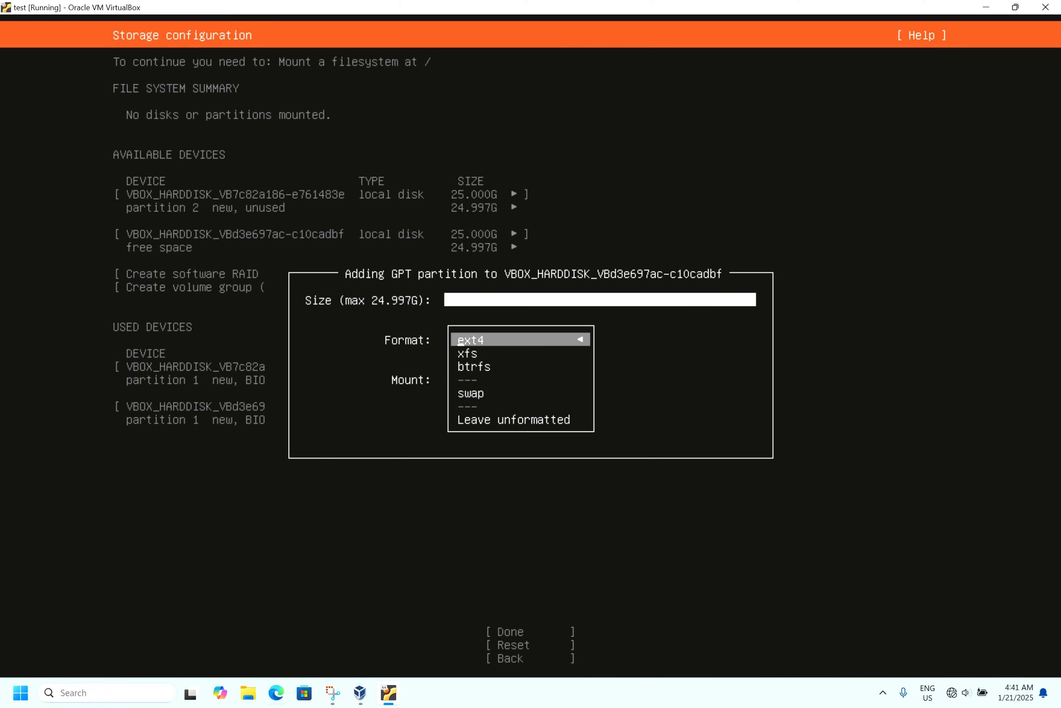
{"action": "key", "text": "Down"}
{"action": "key", "text": "Down"}
{"action": "key", "text": "Down"}
{"action": "key", "text": "Down"}
{"action": "key", "text": "Return"}
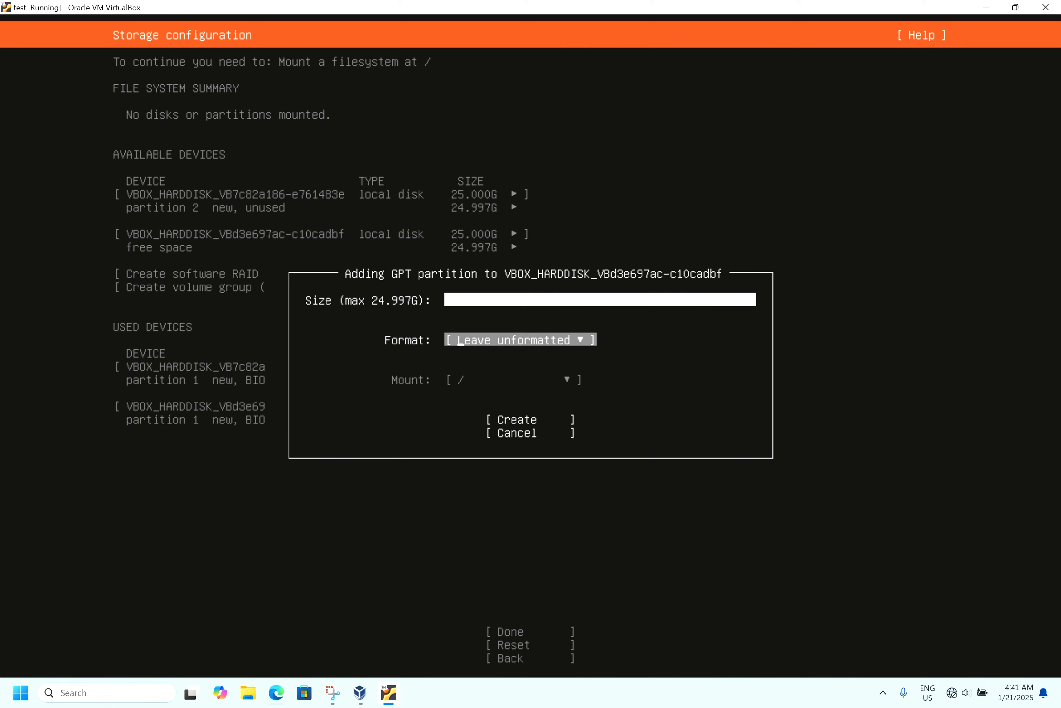
{"action": "key", "text": "Tab"}
{"action": "key", "text": "Return"}
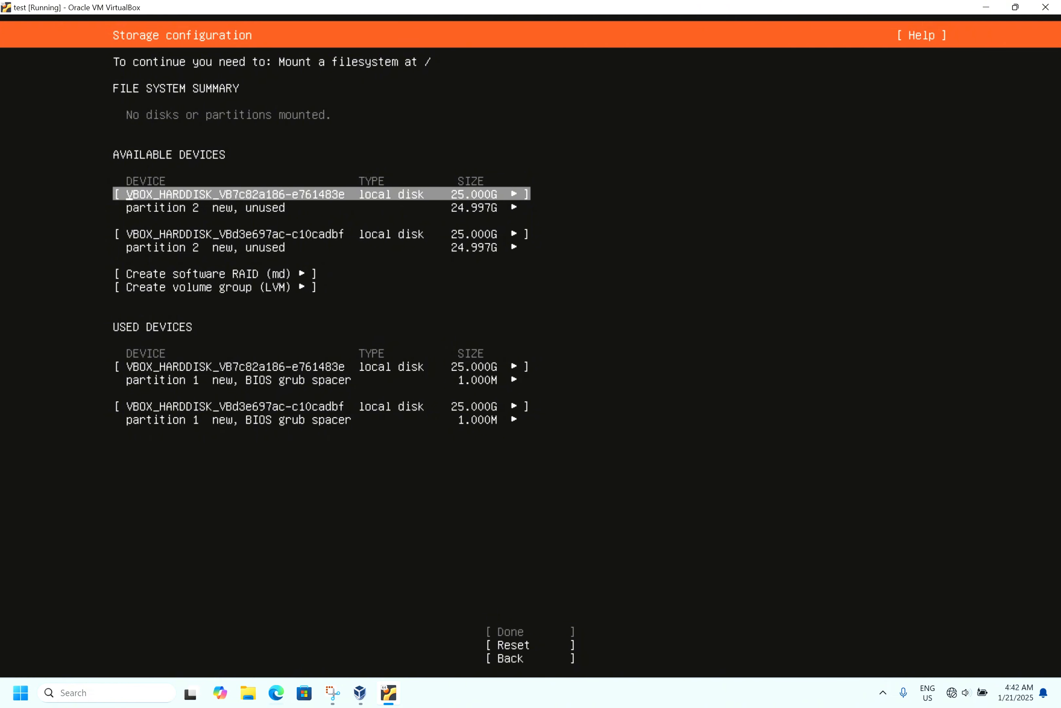
- Start creating software RAID md0 and set its RAID level to 0 (striped)
{"action": "key", "text": "Down"}
{"action": "key", "text": "Down"}
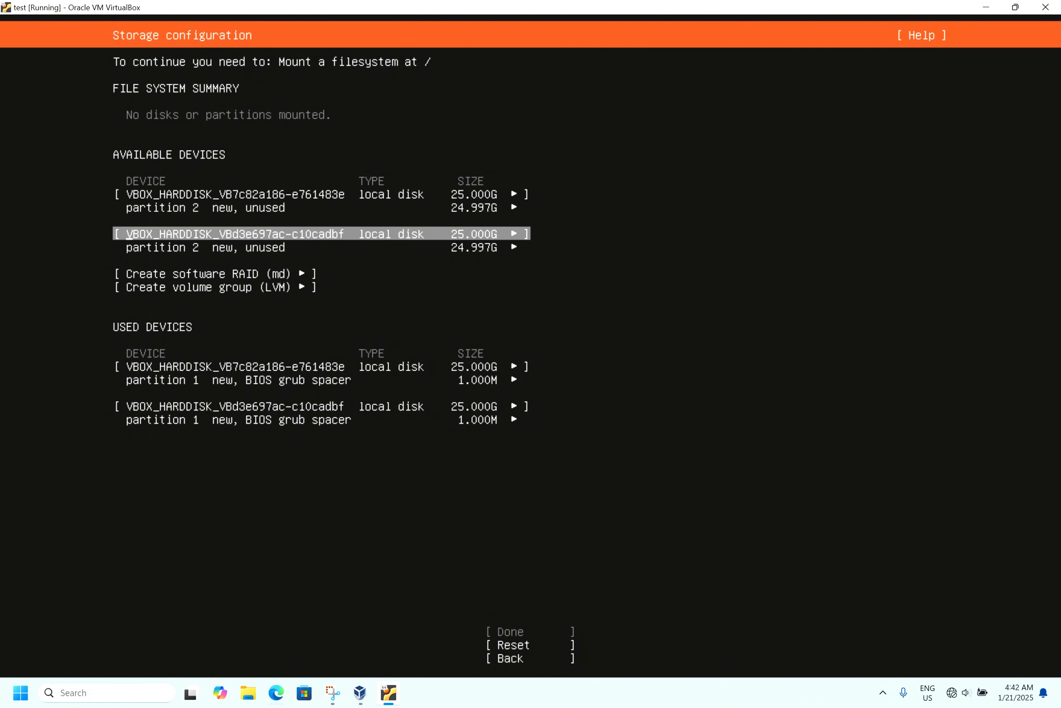
{"action": "key", "text": "Down"}
{"action": "left_click", "coordinate": [130, 209]}
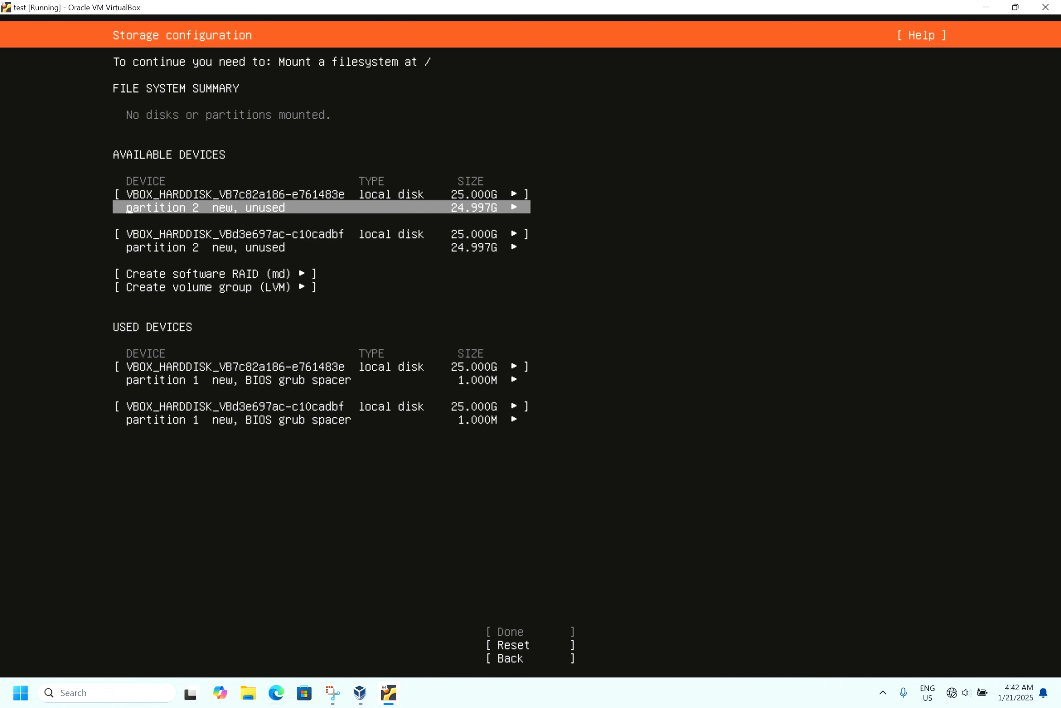
{"action": "left_click", "coordinate": [129, 274]}
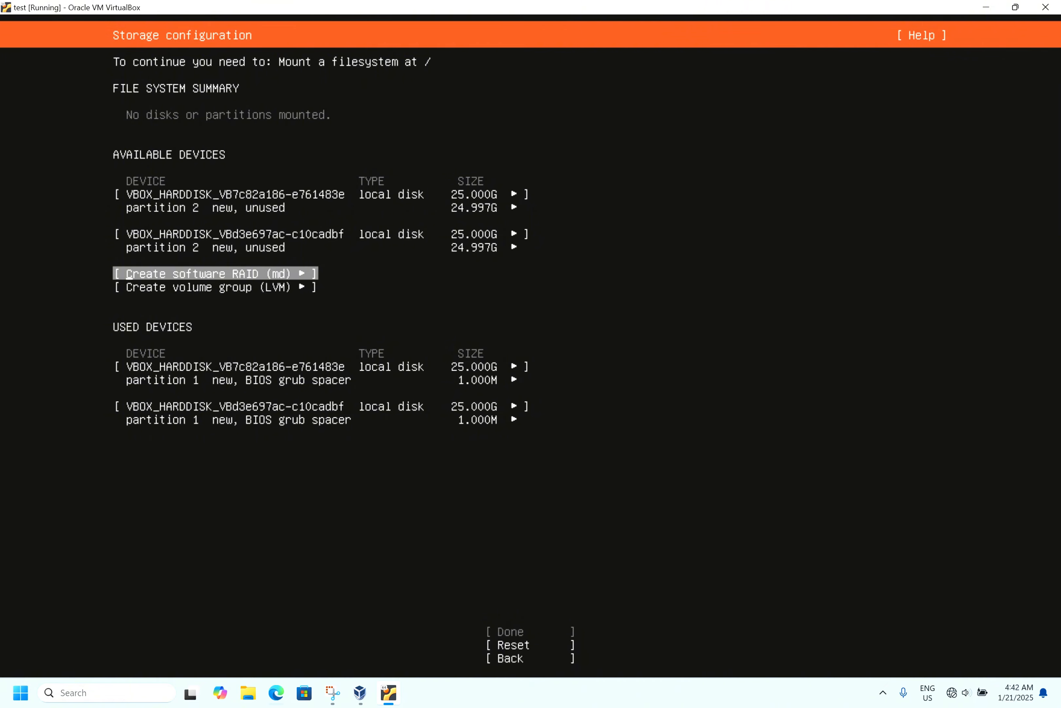
{"action": "key", "text": "Return"}
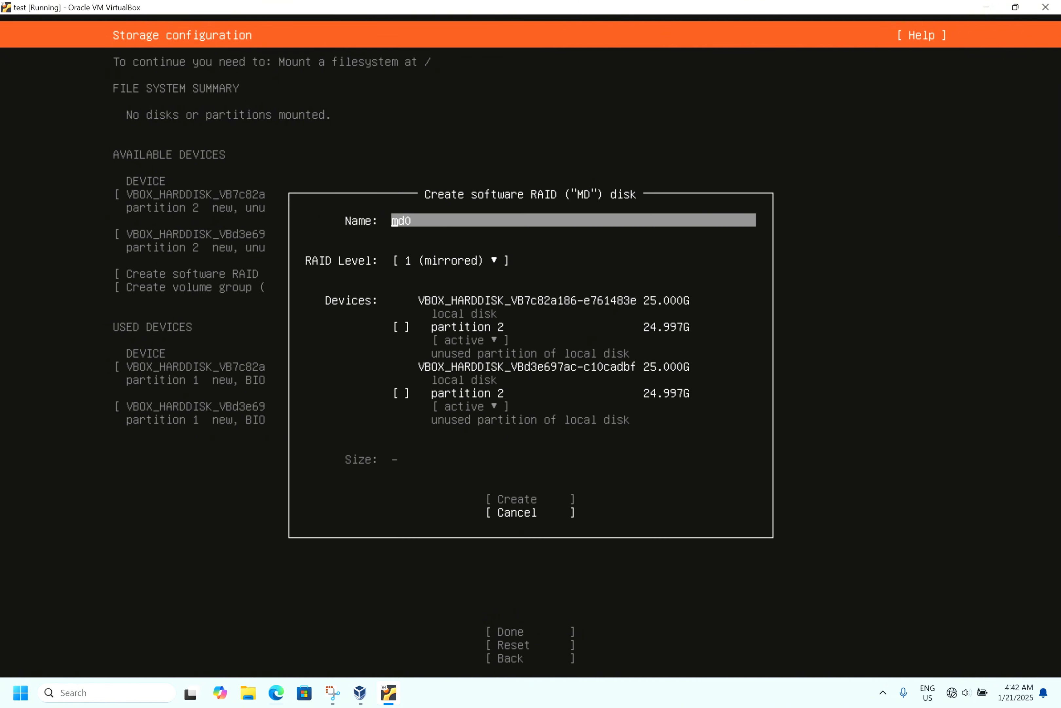
{"action": "key", "text": "Down"}
{"action": "key", "text": "Up"}
{"action": "key", "text": "Down"}
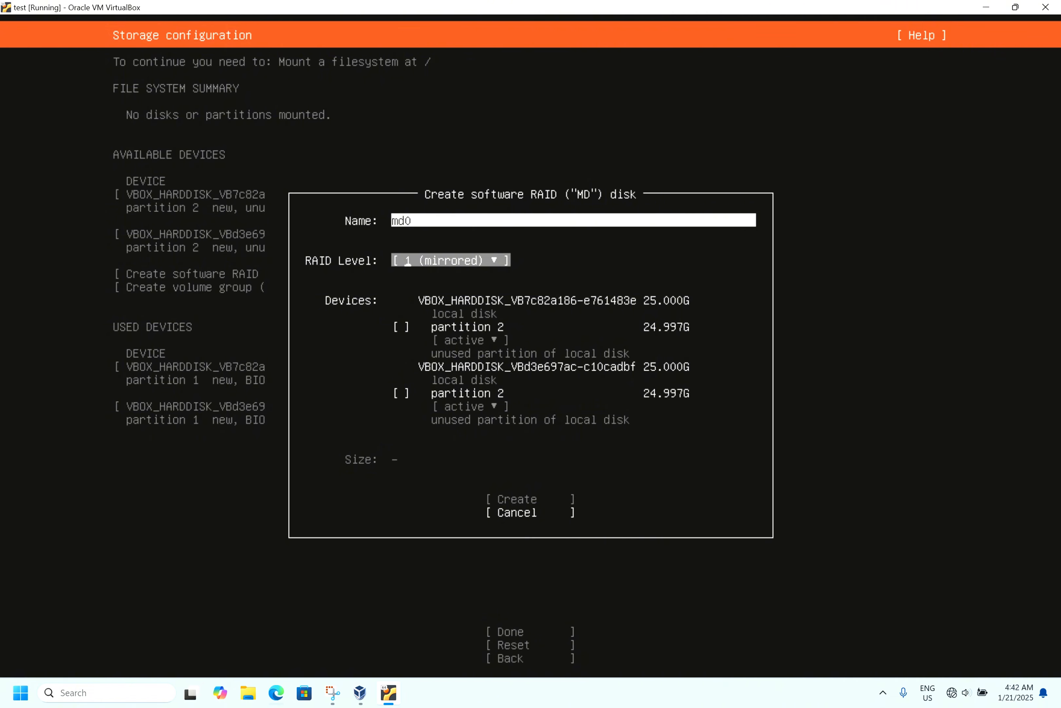
{"action": "key", "text": "Return"}
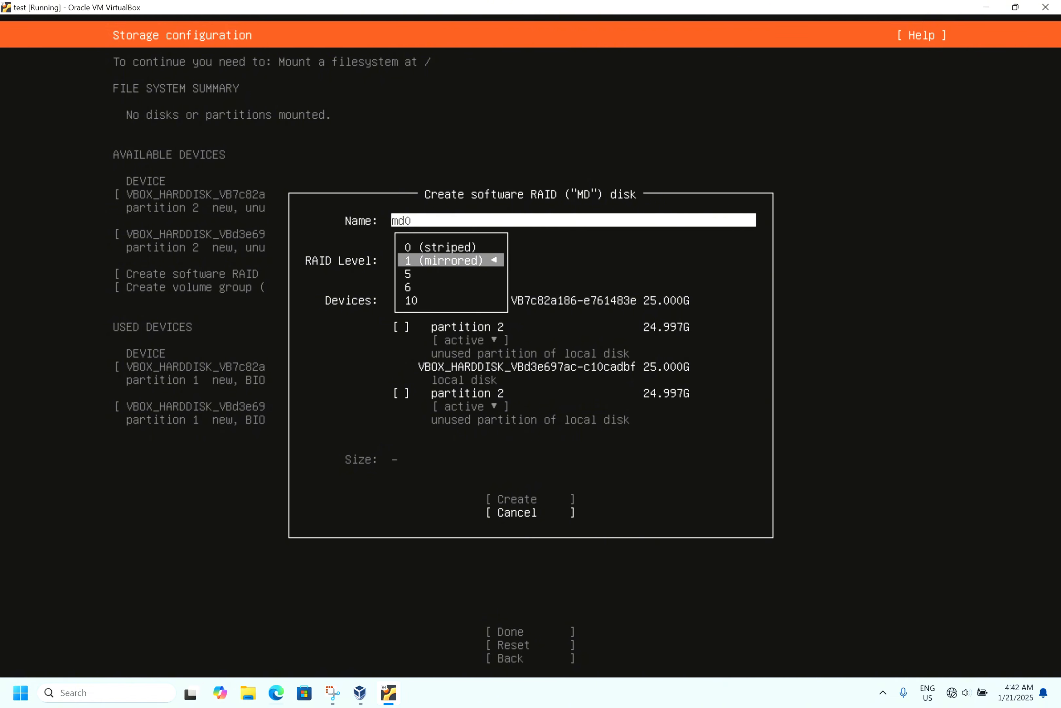
{"action": "key", "text": "Up"}
{"action": "key", "text": "Return"}
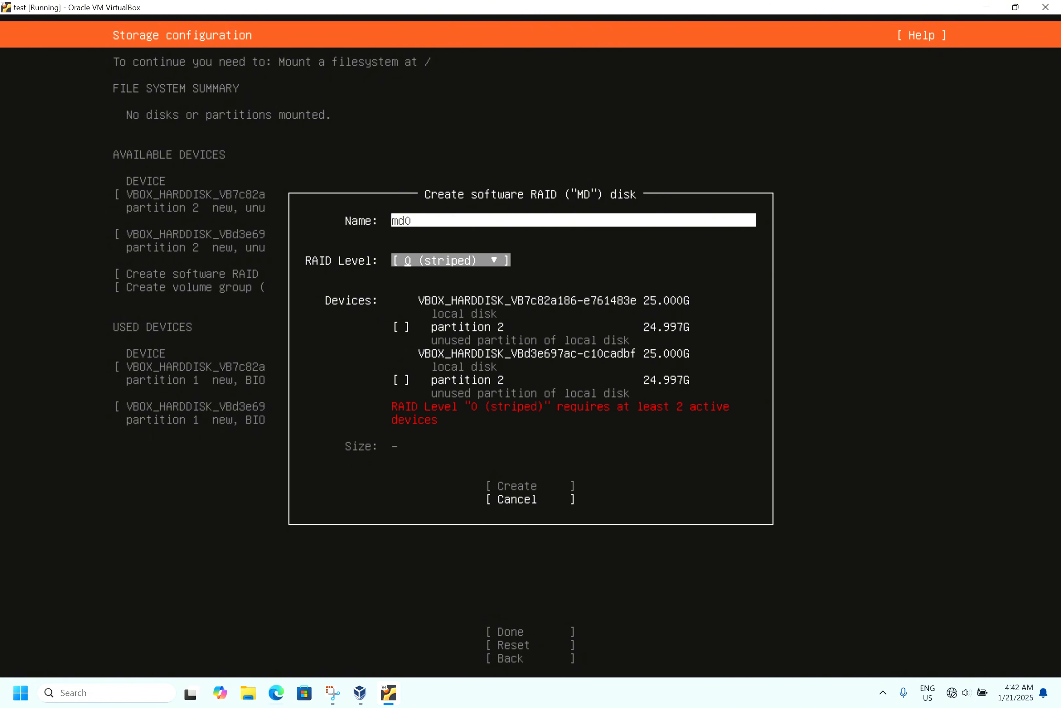
- Include partition 2 of both disks in the RAID and create it
{"action": "key", "text": "Down"}
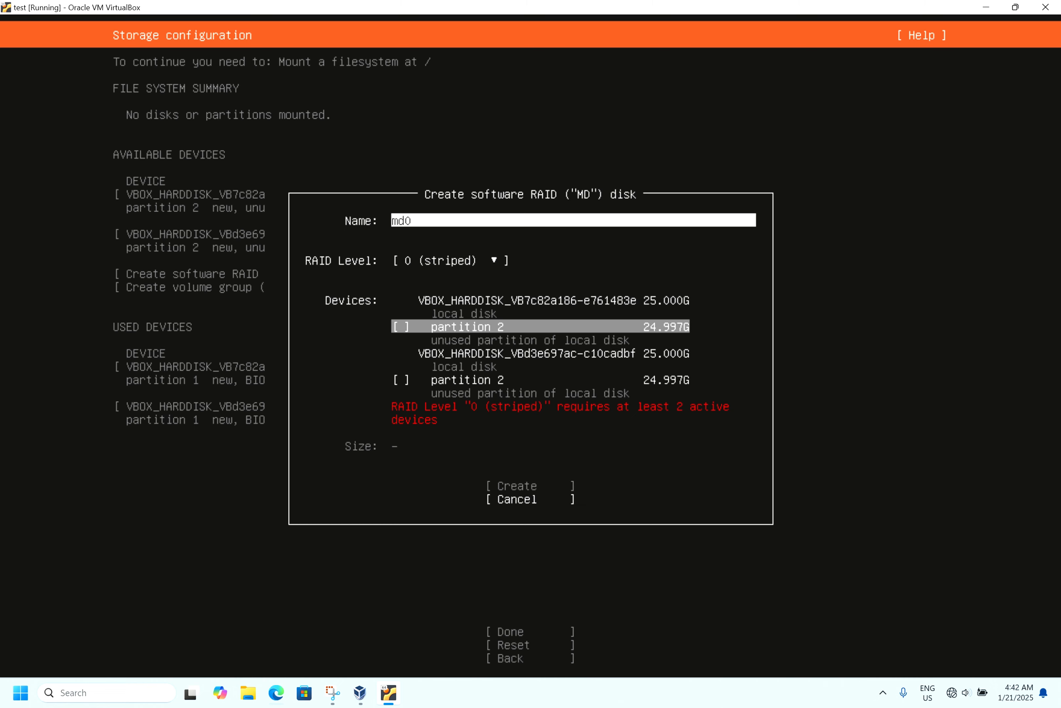
{"action": "key", "text": "space"}
{"action": "key", "text": "Down"}
{"action": "key", "text": "space"}
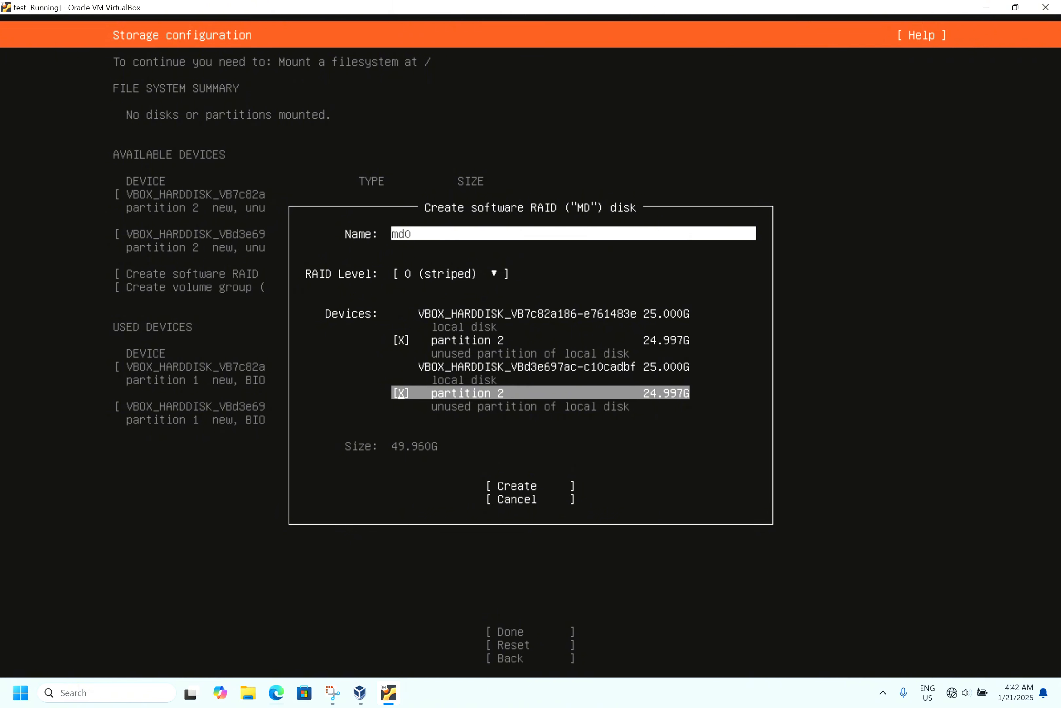
{"action": "key", "text": "Tab"}
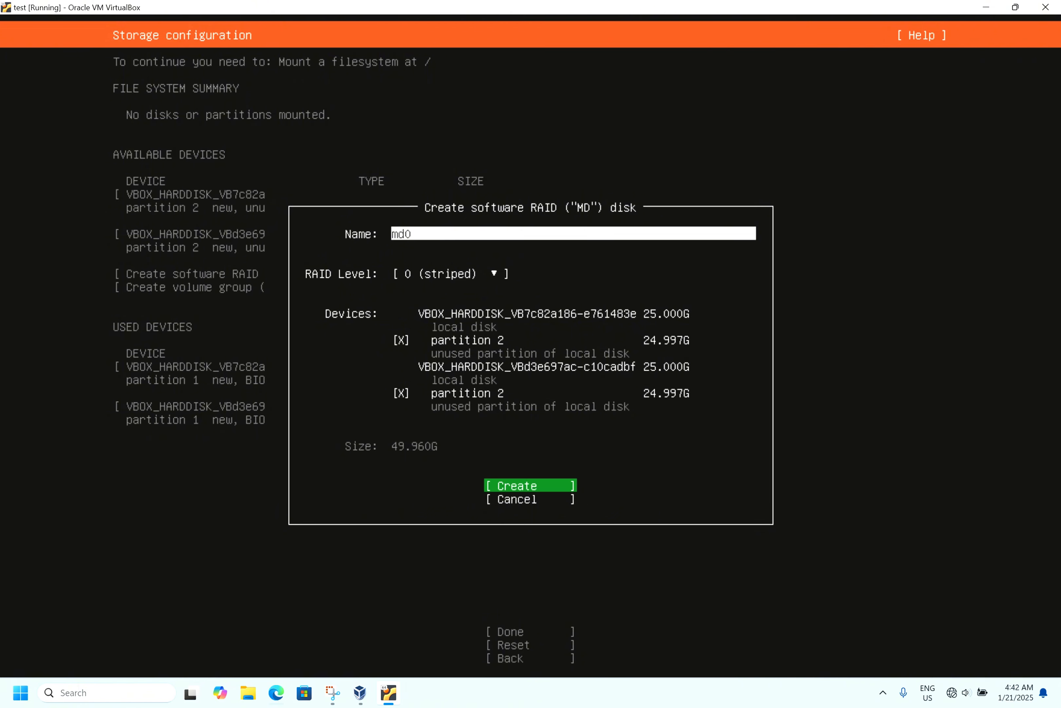
{"action": "key", "text": "Return"}
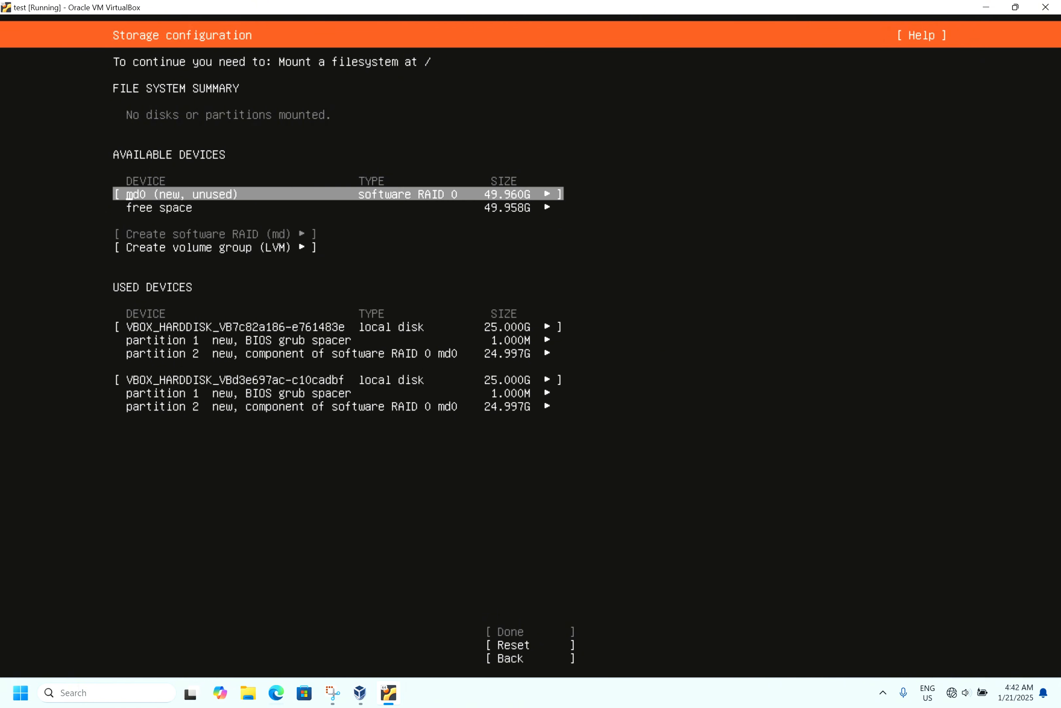
- Format the md0 RAID device as ext4 and mount it at /
{"action": "key", "text": "Down"}
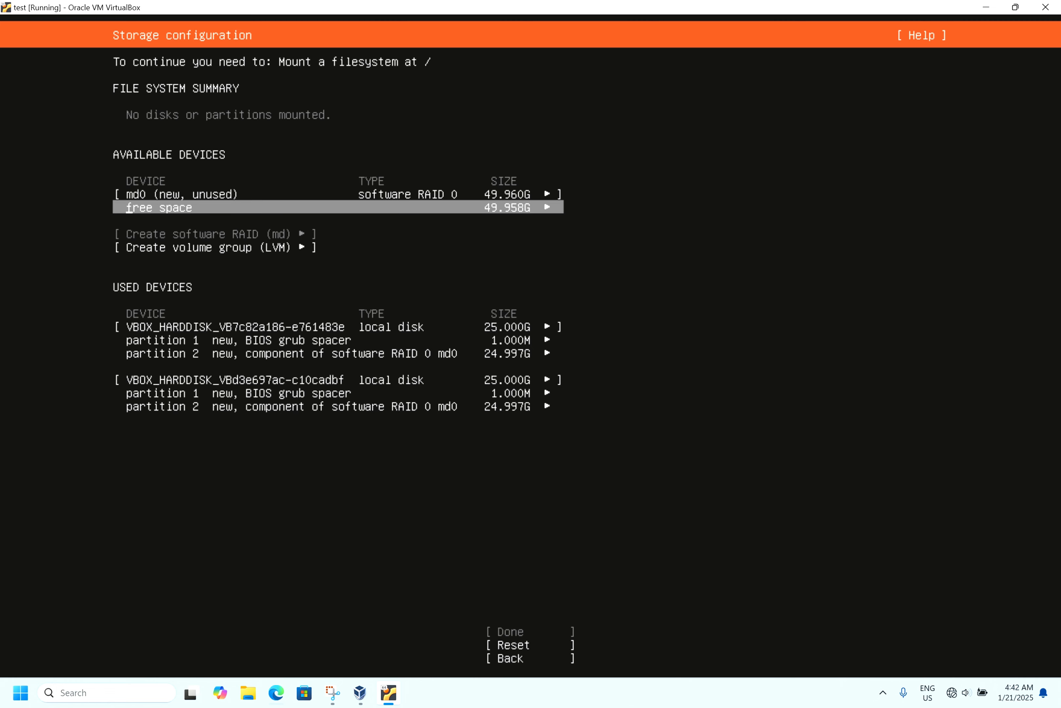
{"action": "key", "text": "Up"}
{"action": "key", "text": "Down"}
{"action": "key", "text": "Up"}
{"action": "key", "text": "Return"}
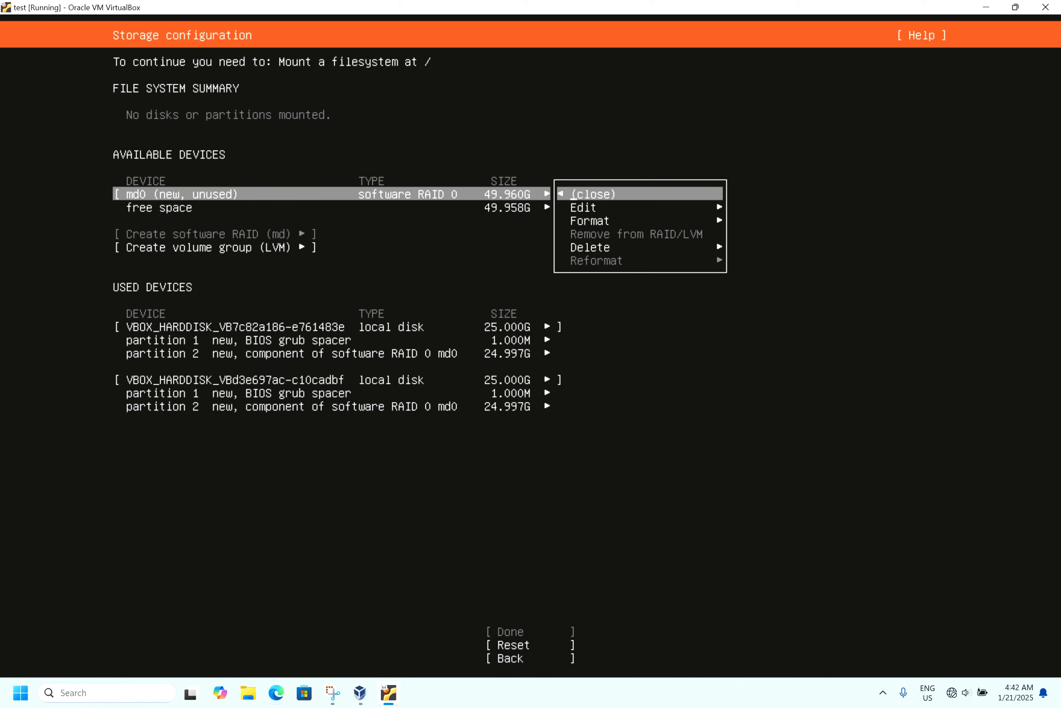
{"action": "key", "text": "Down"}
{"action": "key", "text": "Down"}
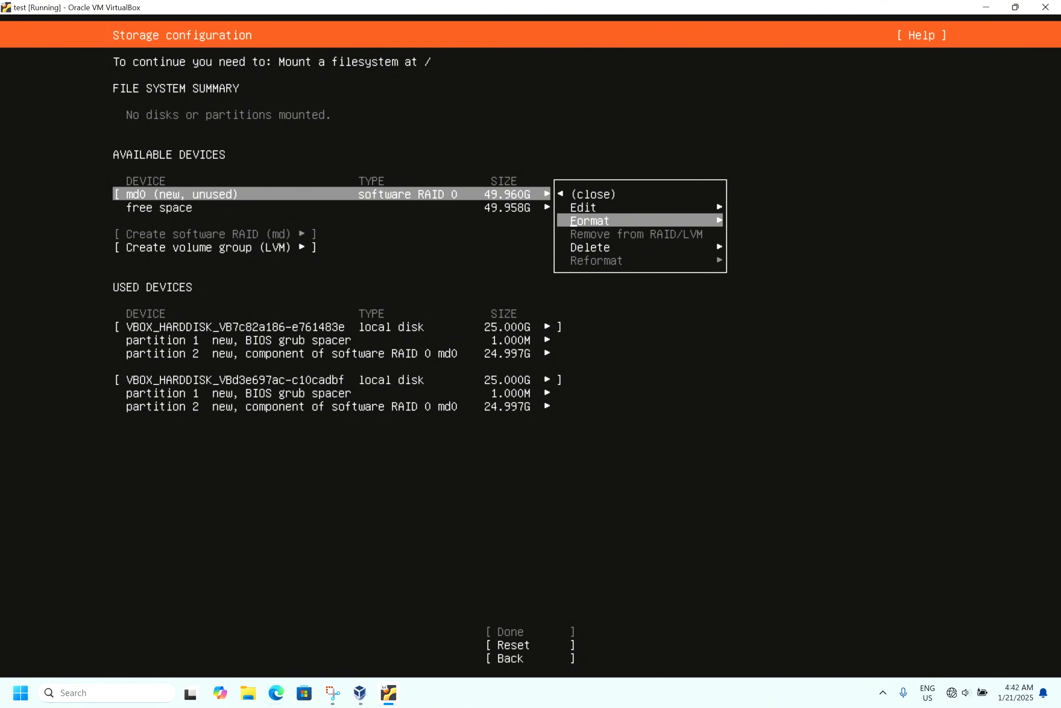
{"action": "key", "text": "Return"}
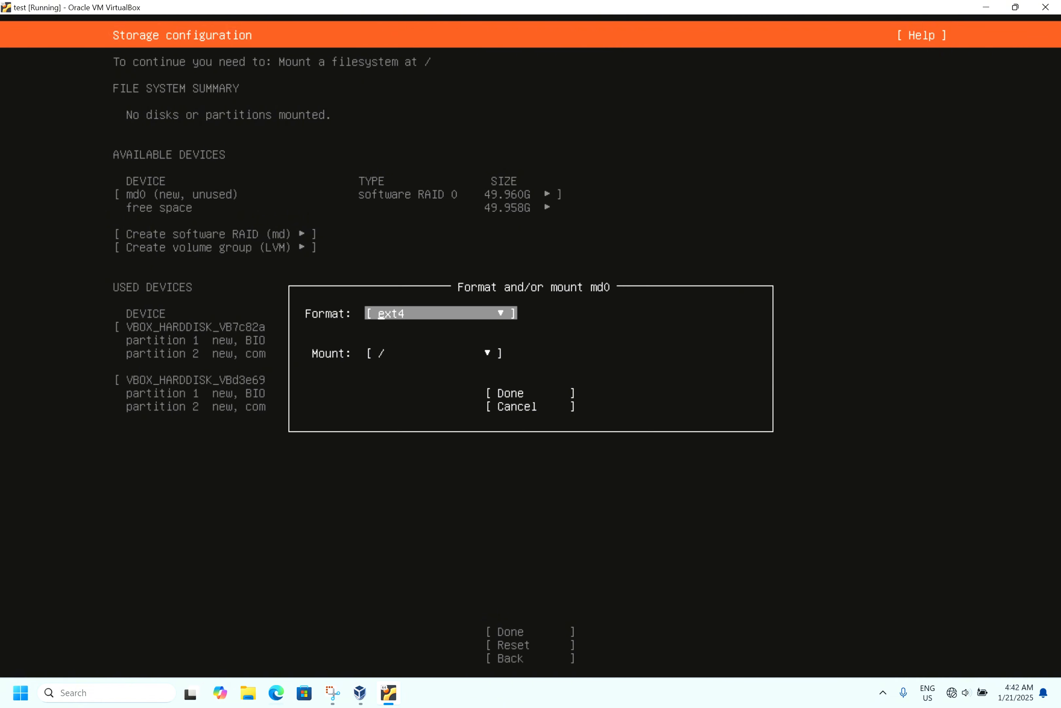
{"action": "key", "text": "Tab"}
{"action": "key", "text": "Tab"}
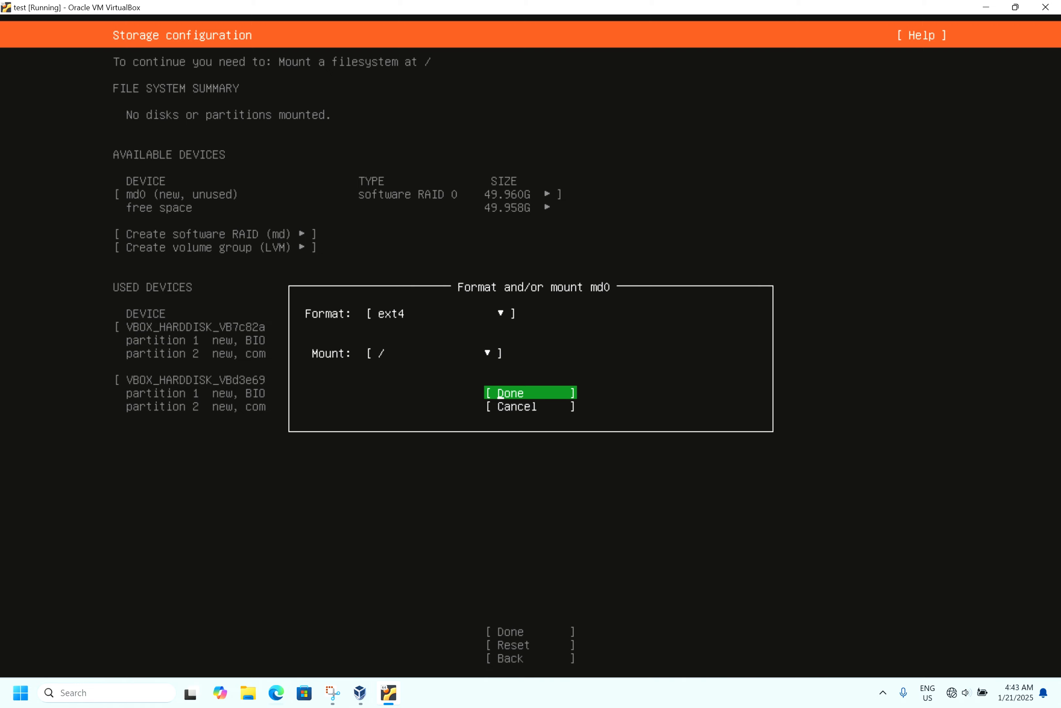
{"action": "key", "text": "Return"}
- Review the file system summary and the RAID member partitions among the used devices
{"action": "key", "text": "Down"}
{"action": "key", "text": "Up"}
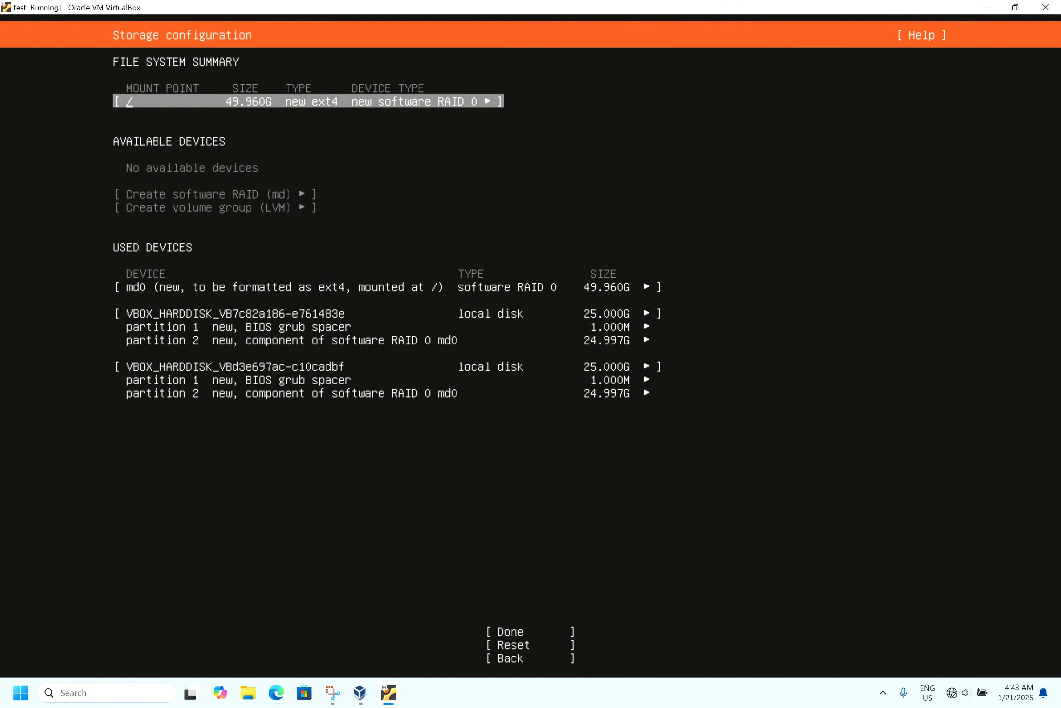
{"action": "key", "text": "Down"}
{"action": "key", "text": "Down"}
{"action": "key", "text": "Down"}
{"action": "key", "text": "Down"}
{"action": "key", "text": "Down"}
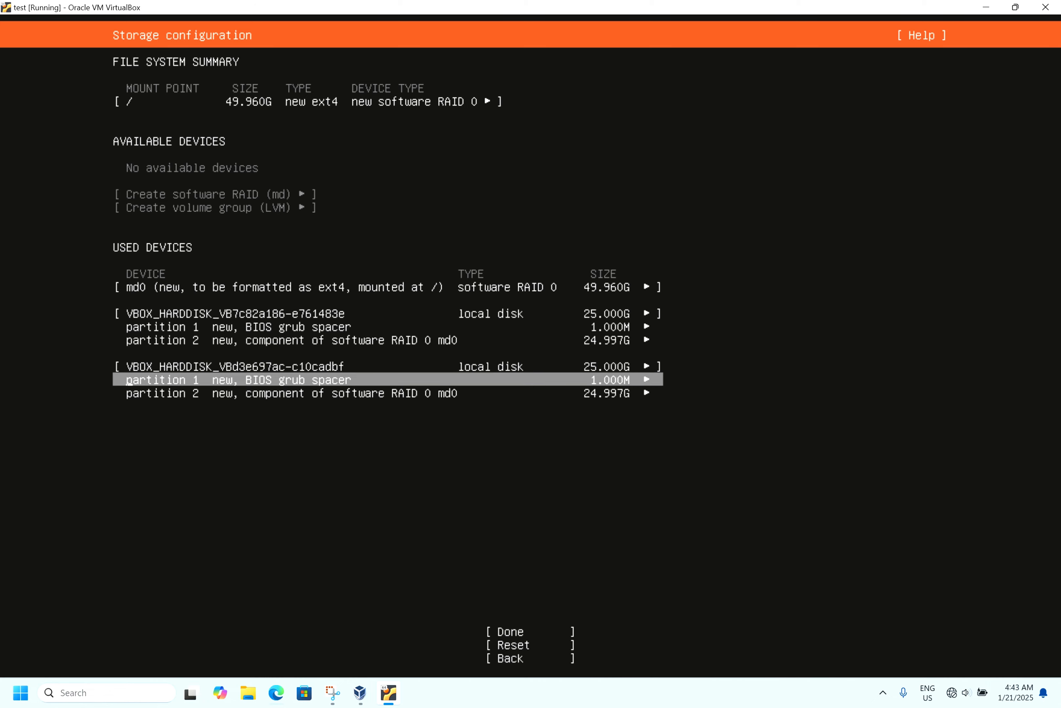
{"action": "key", "text": "Down"}
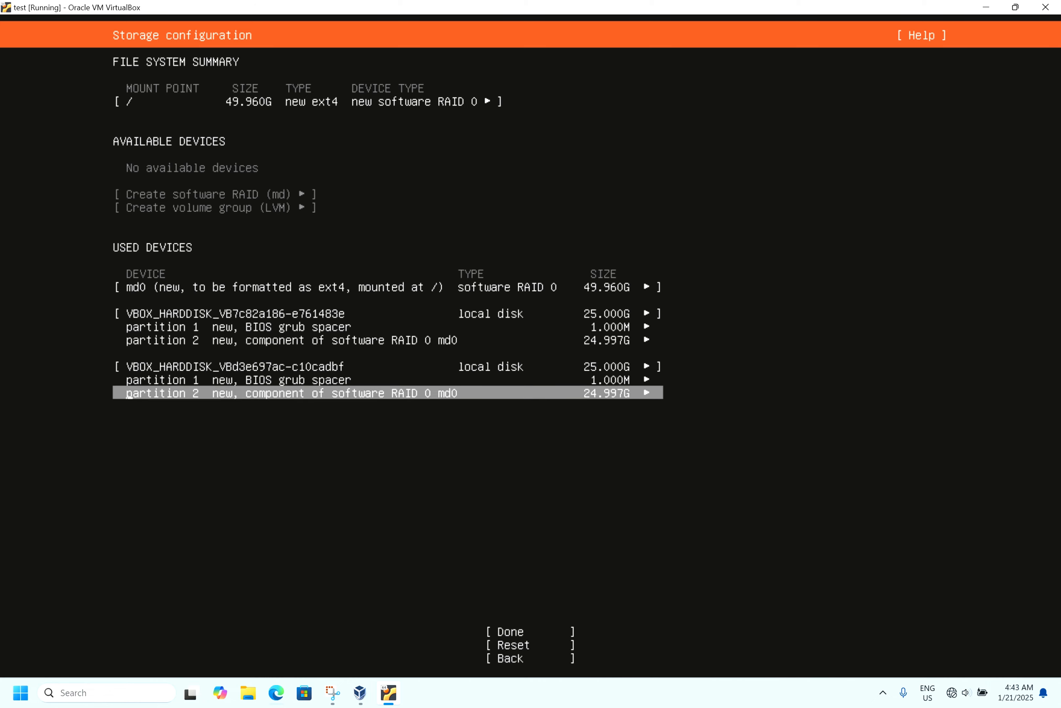
- Finish the storage configuration and confirm the destructive action to start the installation
{"action": "key", "text": "Tab"}
{"action": "key", "text": "Return"}
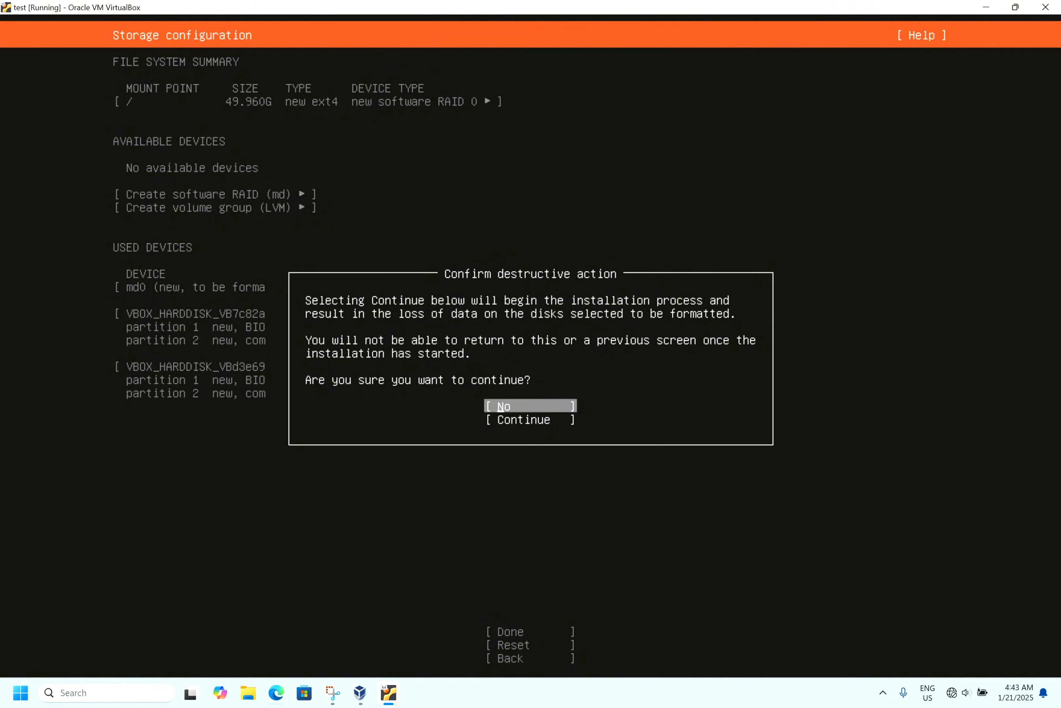
{"action": "key", "text": "Down"}
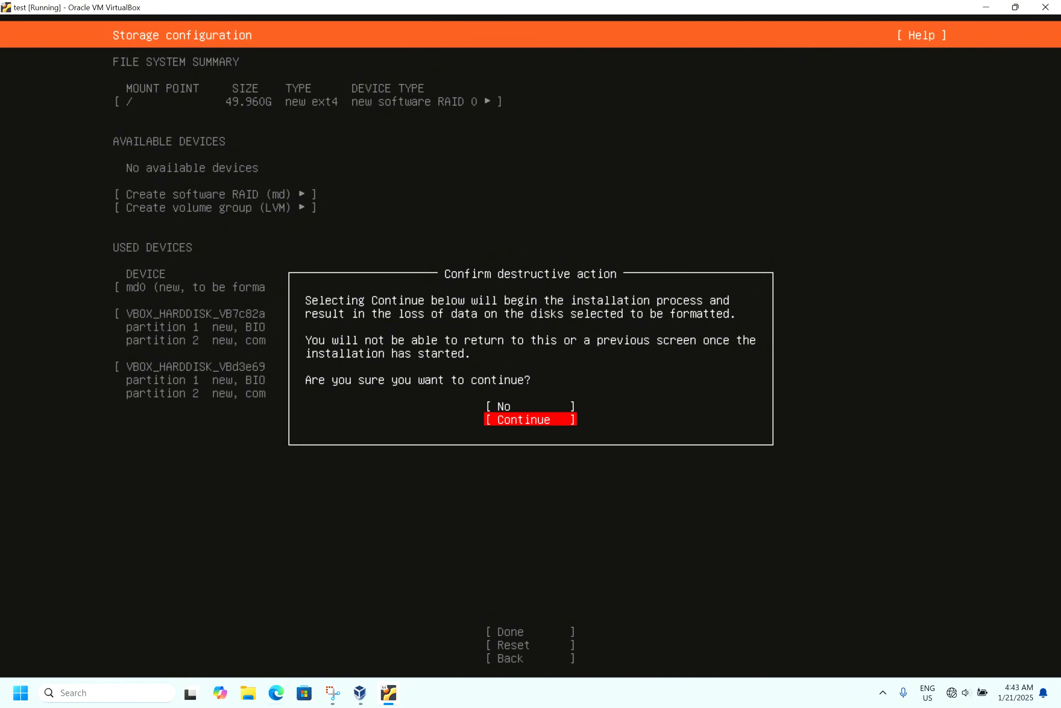
{"action": "key", "text": "Return"}
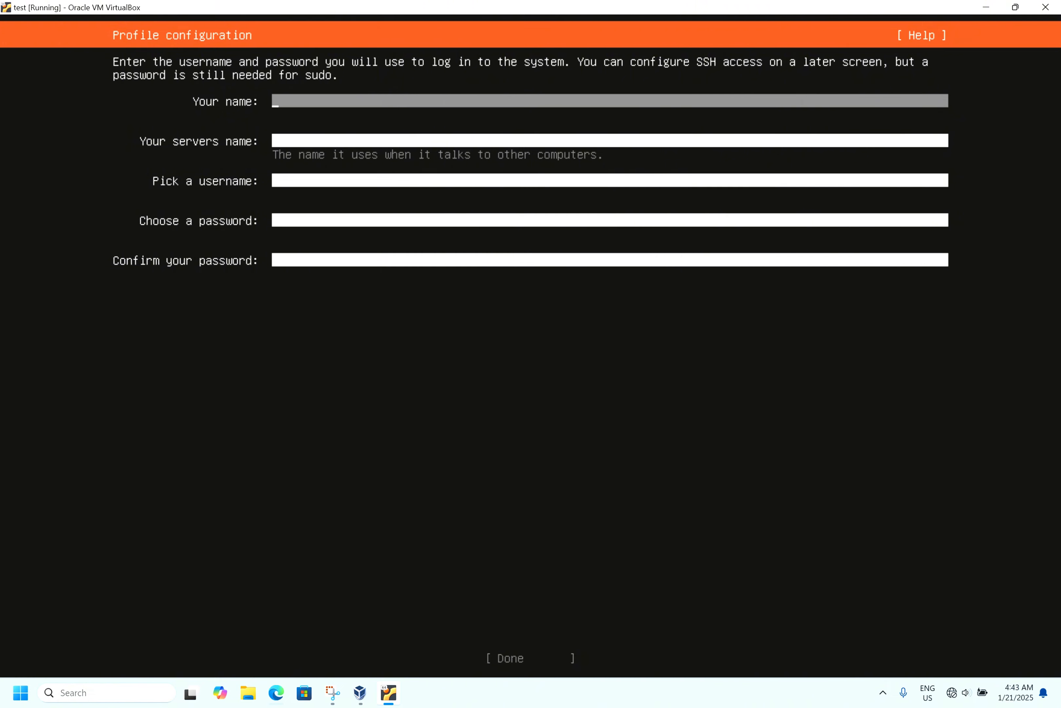
- Enter test as your name, the server's name and the username in the profile configuration
{"action": "type", "text": "test"}
{"action": "key", "text": "Tab"}
{"action": "type", "text": "tes"}
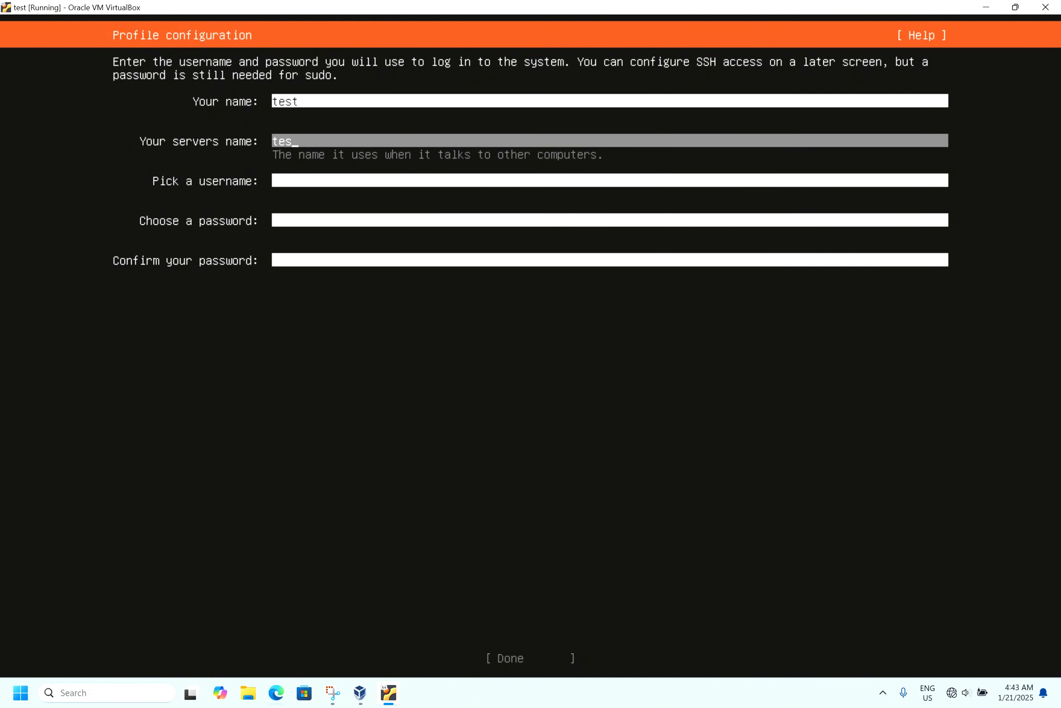
{"action": "type", "text": "t"}
{"action": "key", "text": "Tab"}
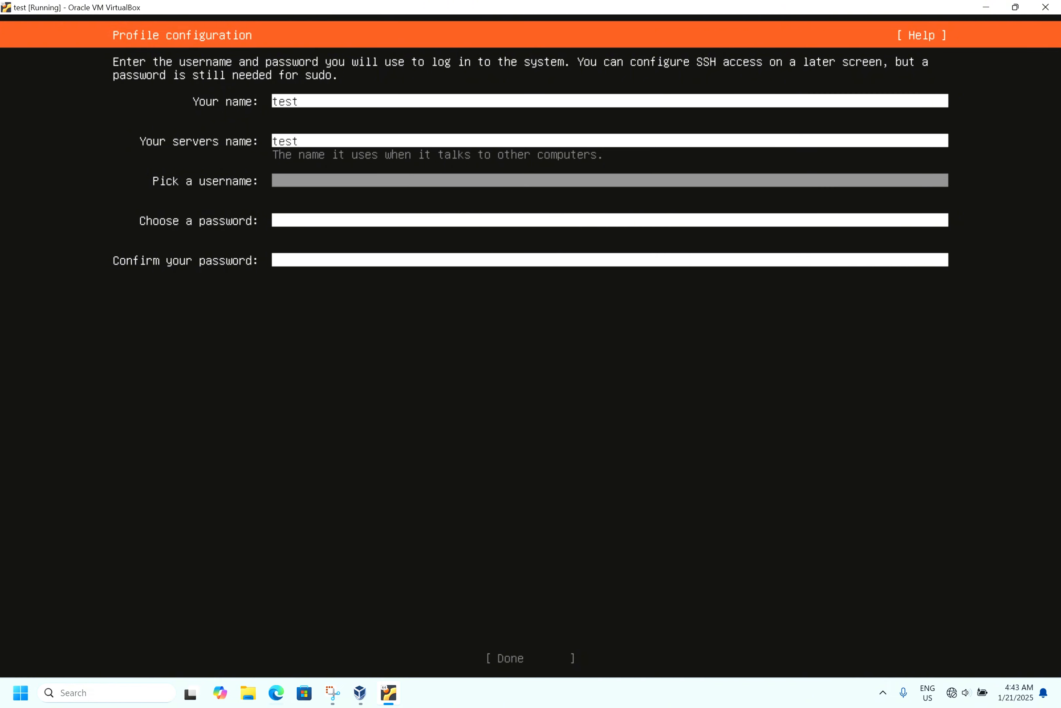
{"action": "type", "text": "test"}
{"action": "key", "text": "Tab"}
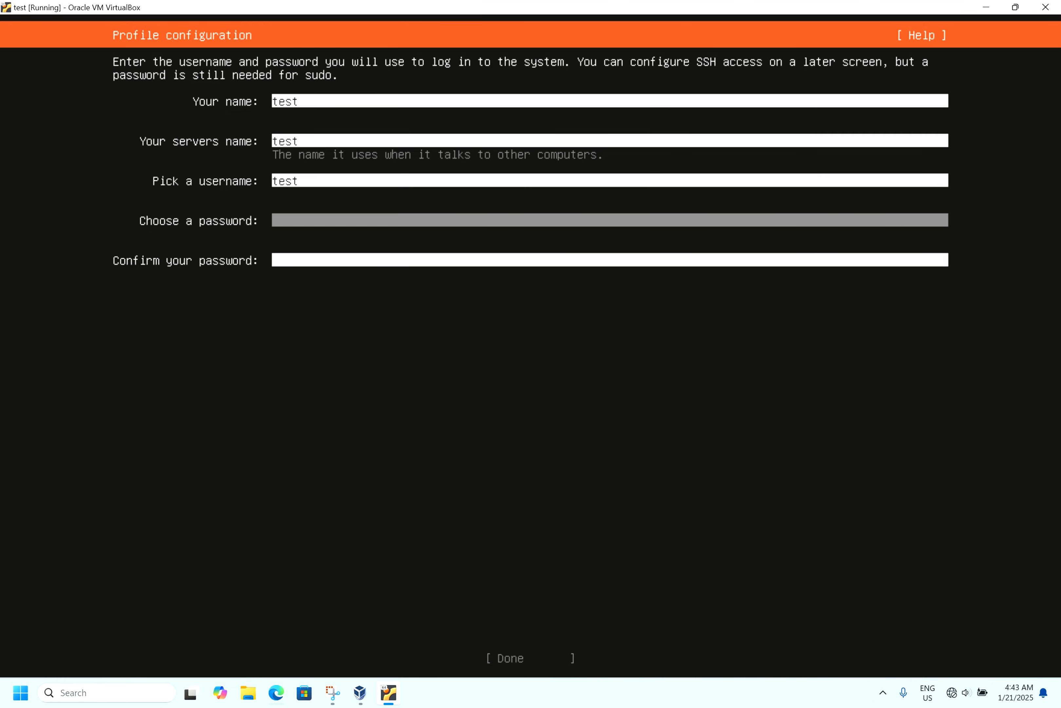
- Type the account password, confirm it, and finish the profile configuration
{"action": "type", "text": "*******"}
{"action": "key", "text": "Tab"}
{"action": "type", "text": "***"}
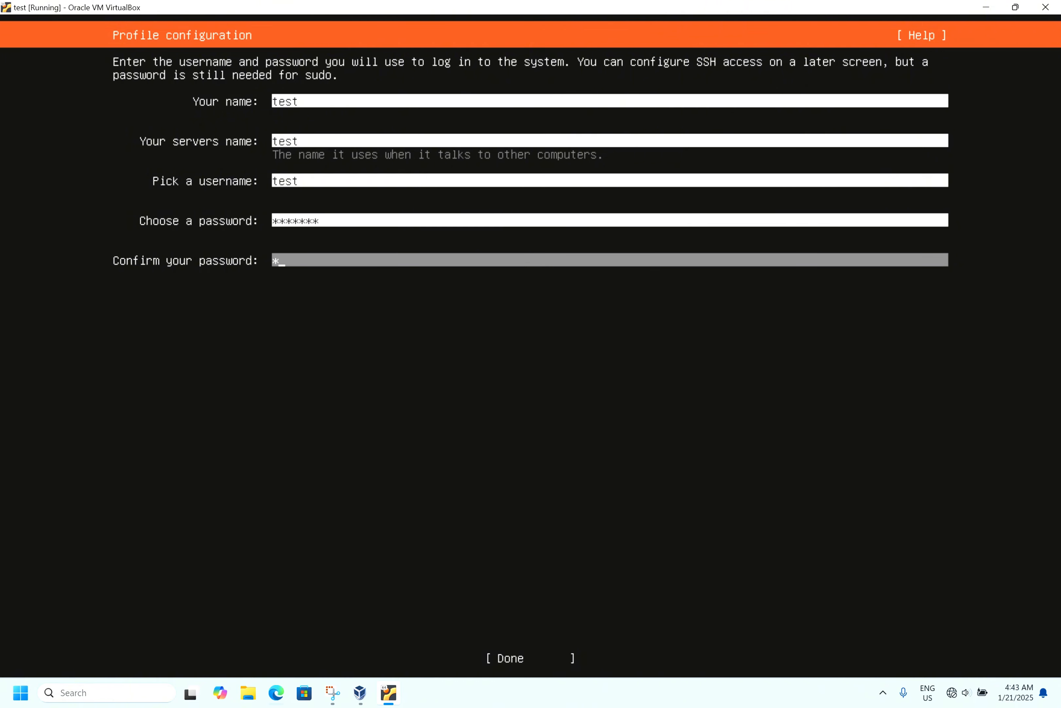
{"action": "type", "text": "****"}
{"action": "key", "text": "Tab"}
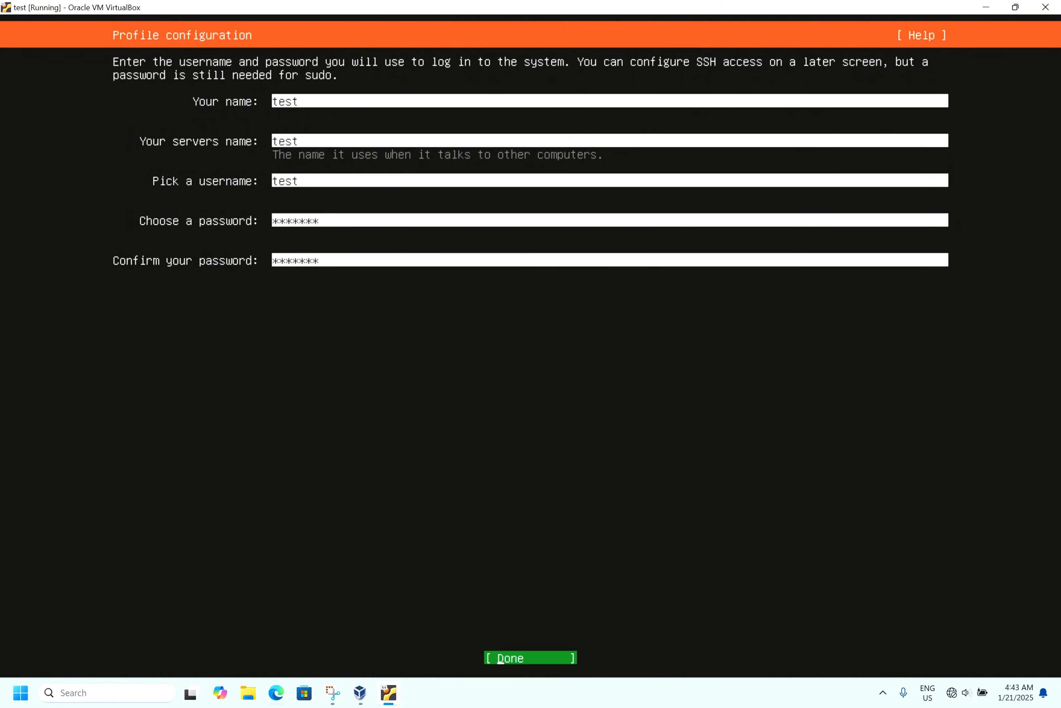
{"action": "key", "text": "Return"}
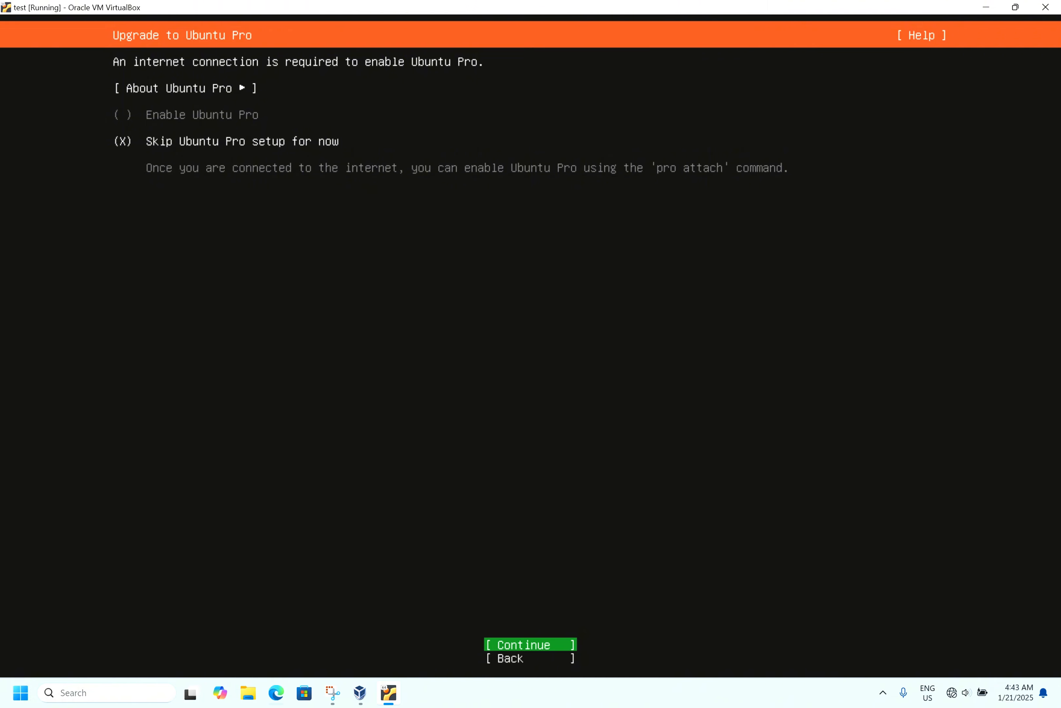
- Skip Ubuntu Pro setup and continue past SSH configuration without installing OpenSSH server
{"action": "key", "text": "Down"}
{"action": "key", "text": "Up"}
{"action": "key", "text": "Return"}
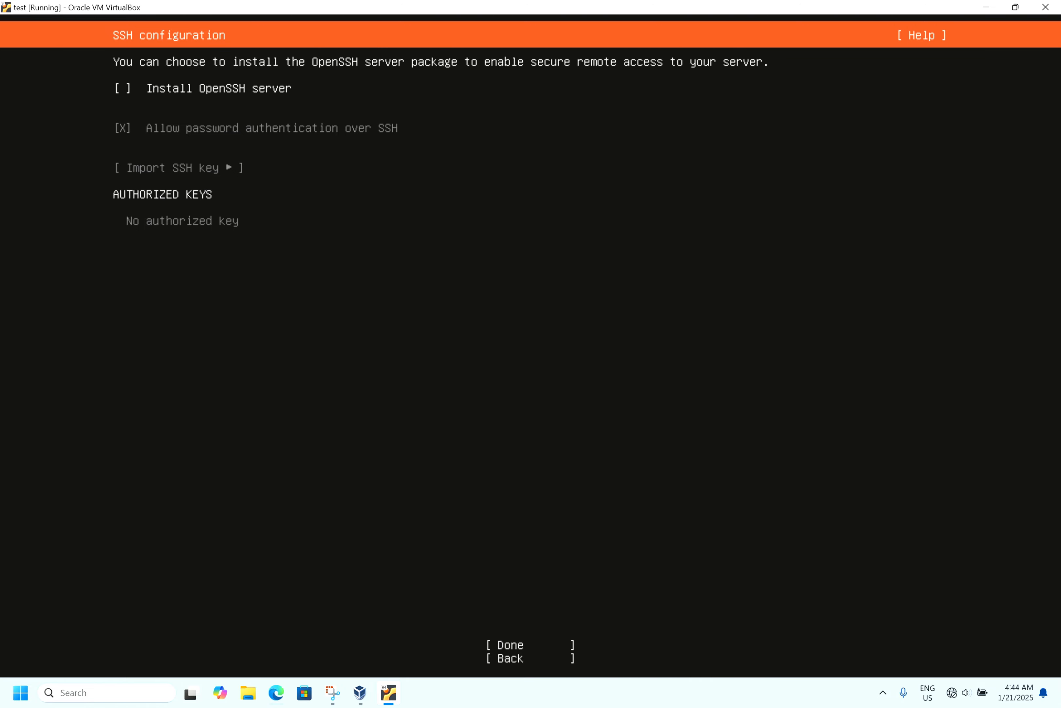
{"action": "key", "text": "Down"}
{"action": "key", "text": "Return"}
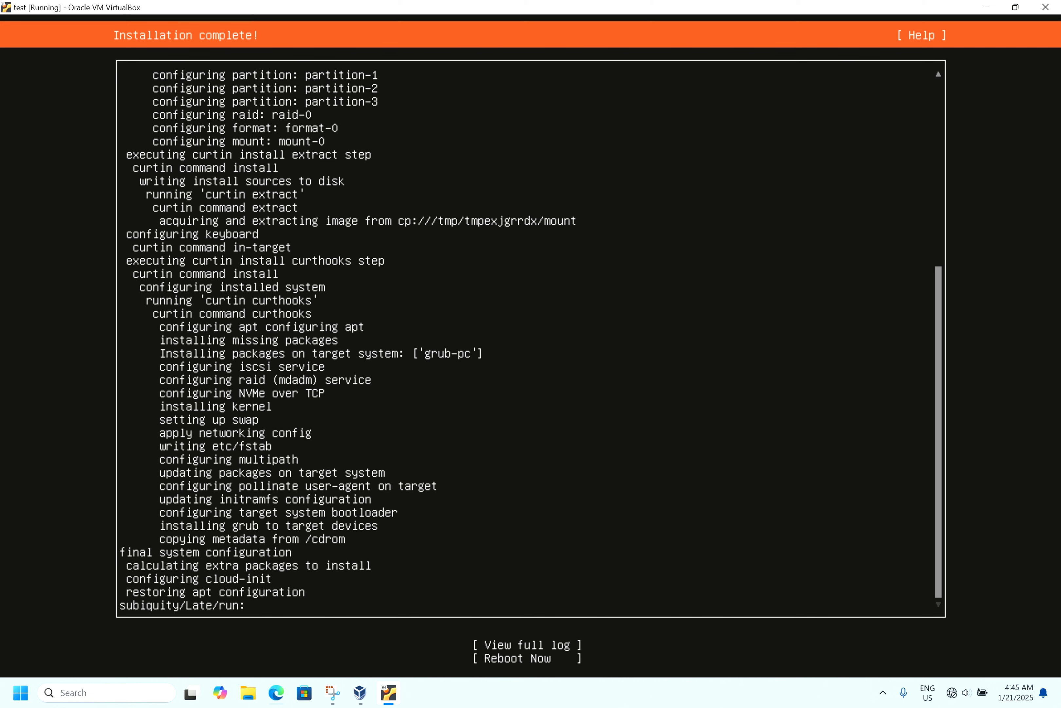
- Reboot the installed system and log in as user test
{"action": "key", "text": "Return"}
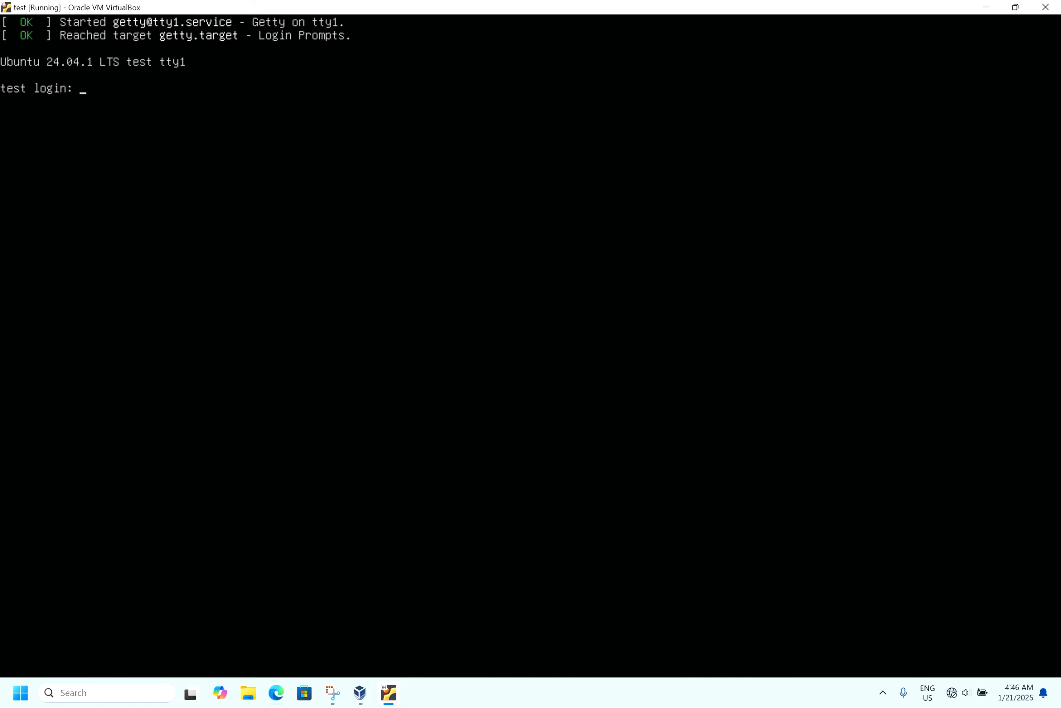
{"action": "type", "text": "test"}
{"action": "key", "text": "Return"}
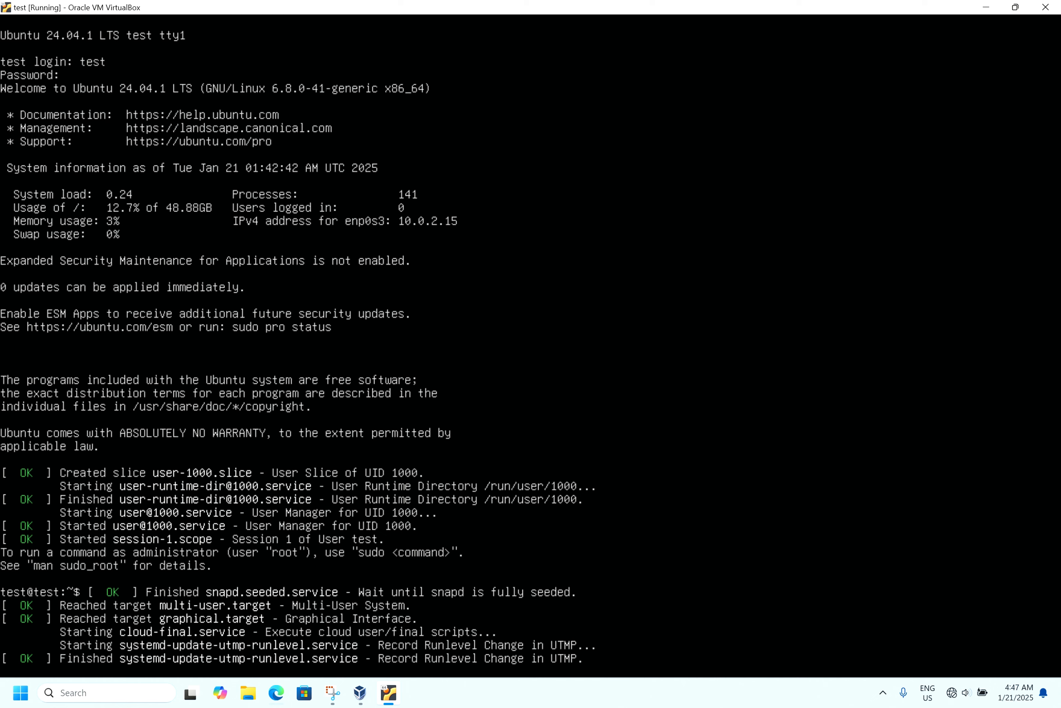
- Run hostnamectl to check the system's host name and details
{"action": "type", "text": "ho"}
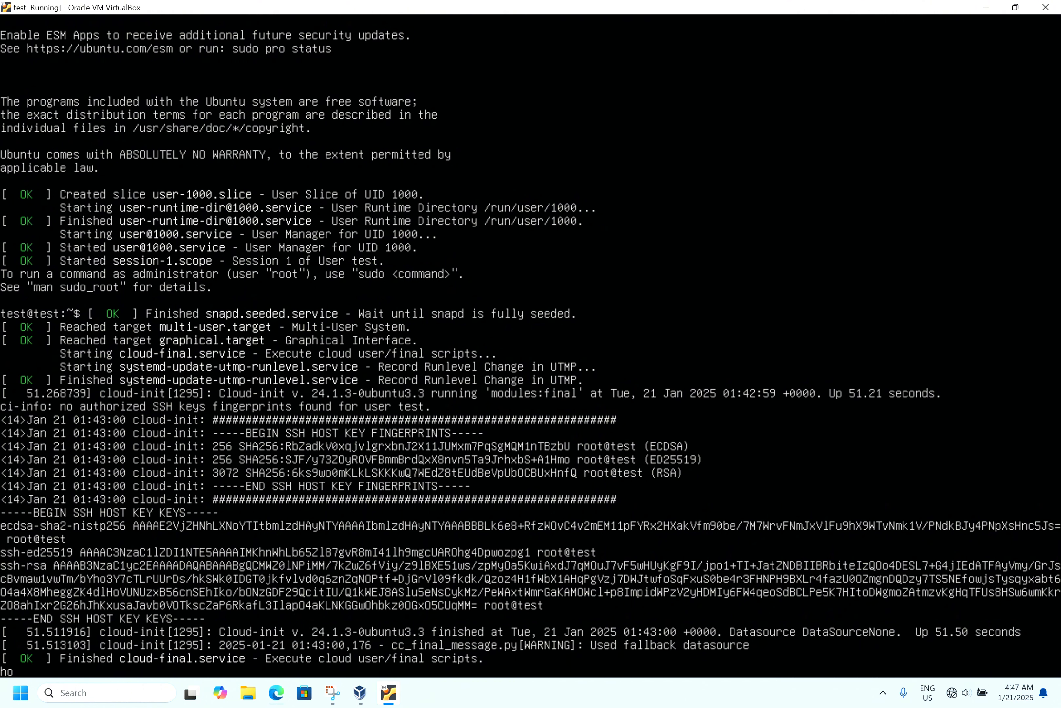
{"action": "key", "text": "Return"}
{"action": "type", "text": "hostn"}
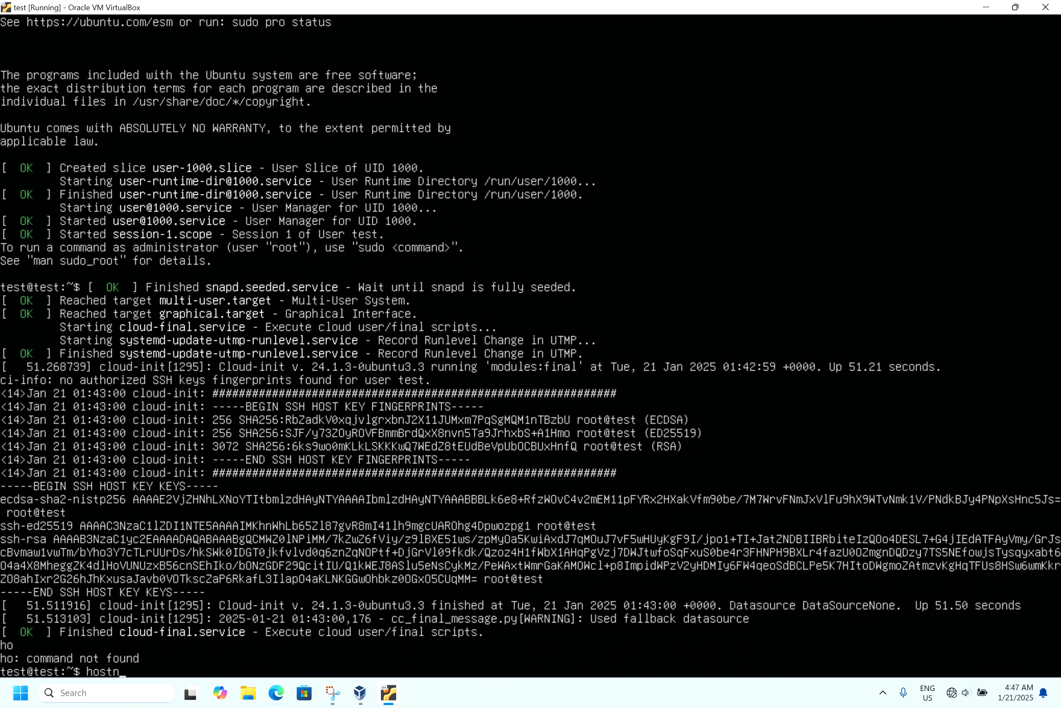
{"action": "type", "text": "amectl"}
{"action": "key", "text": "Return"}
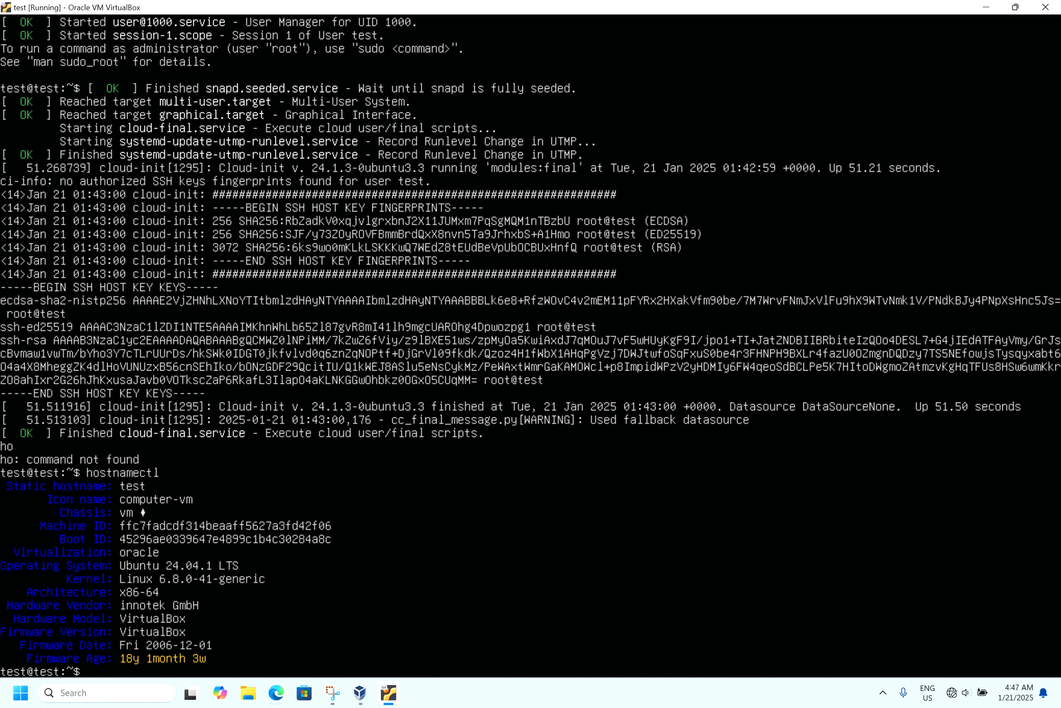
- Run lsblk to list the block devices and check the RAID 0 array
{"action": "type", "text": "lsblk"}
{"action": "key", "text": "Return"}
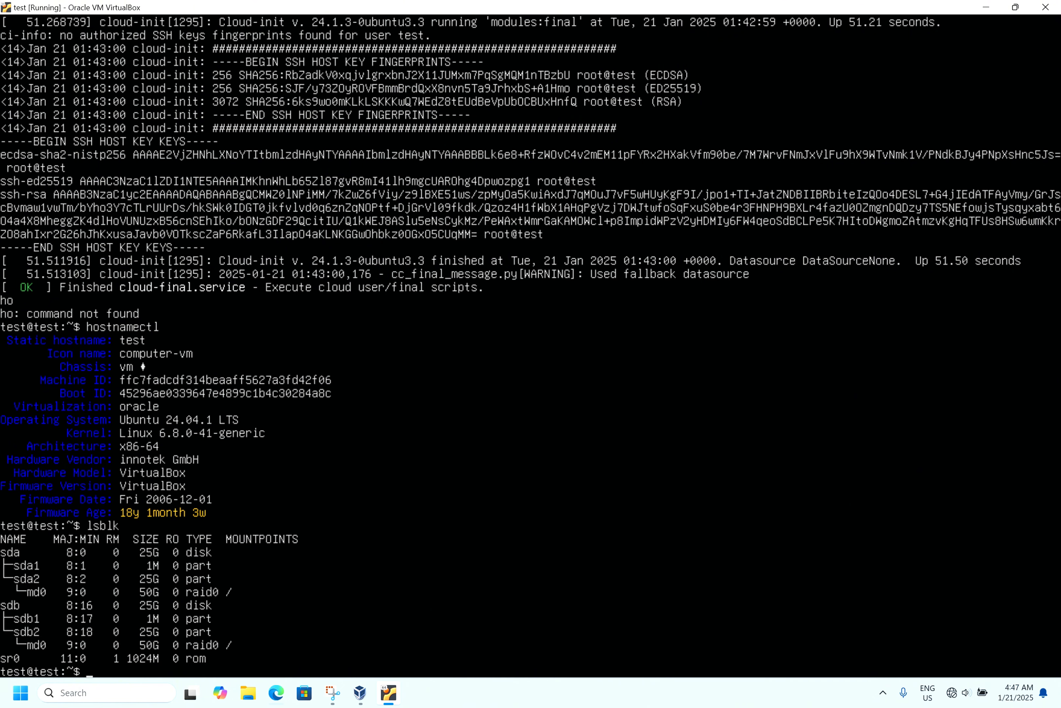